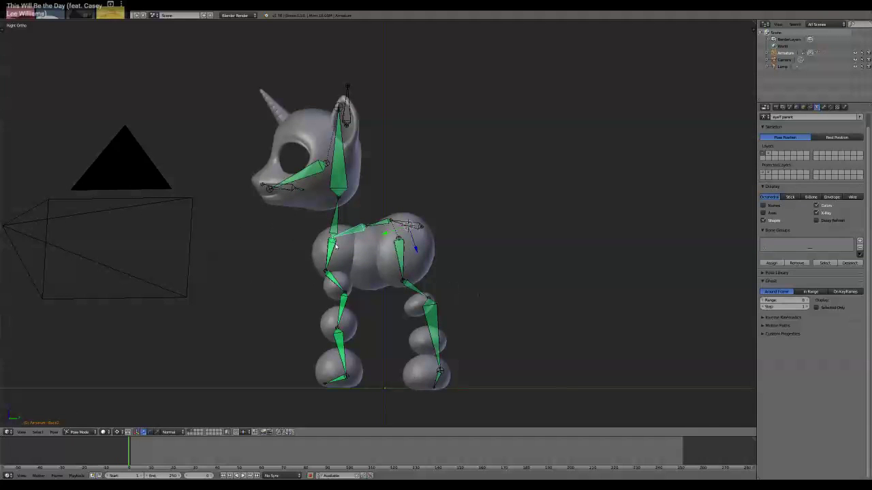
# Draw a freehand vertical Grease Pencil stroke as the stem of a letter T beside the tool shelf.
pyautogui.press('t')
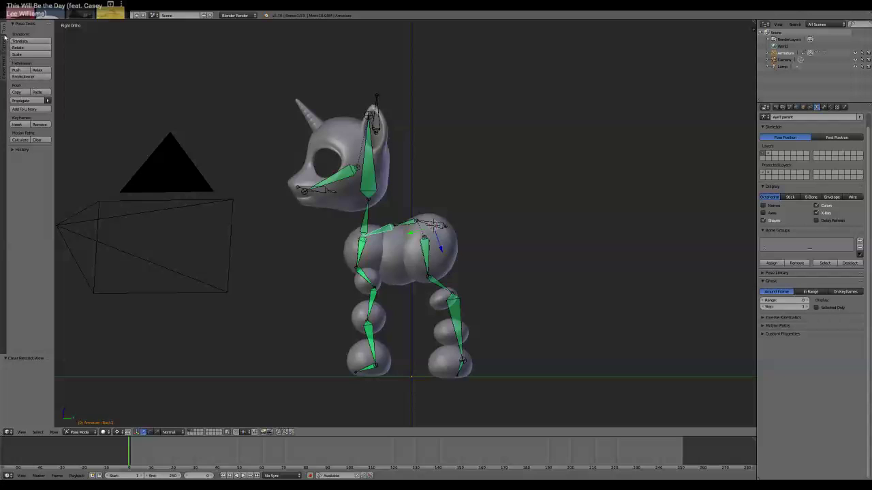
pyautogui.click(4, 67)
pyautogui.click(17, 42)
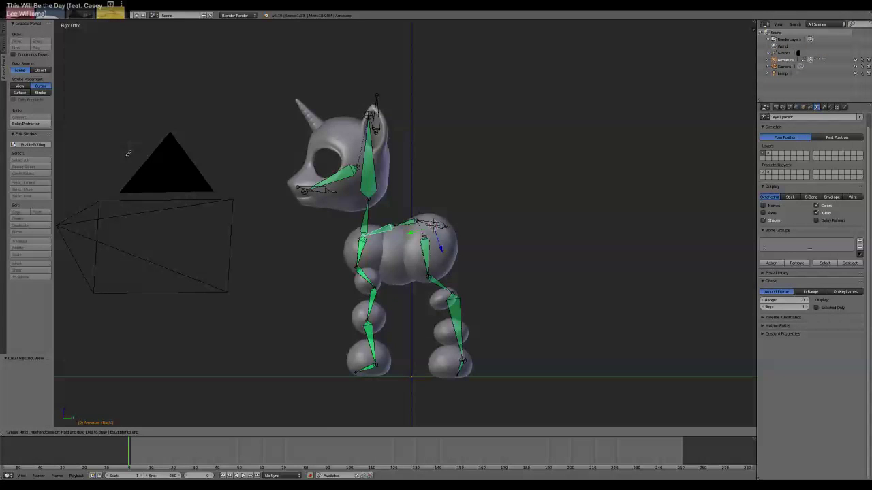
pyautogui.moveTo(94, 58); pyautogui.dragTo(100, 103)
pyautogui.click(68, 73)
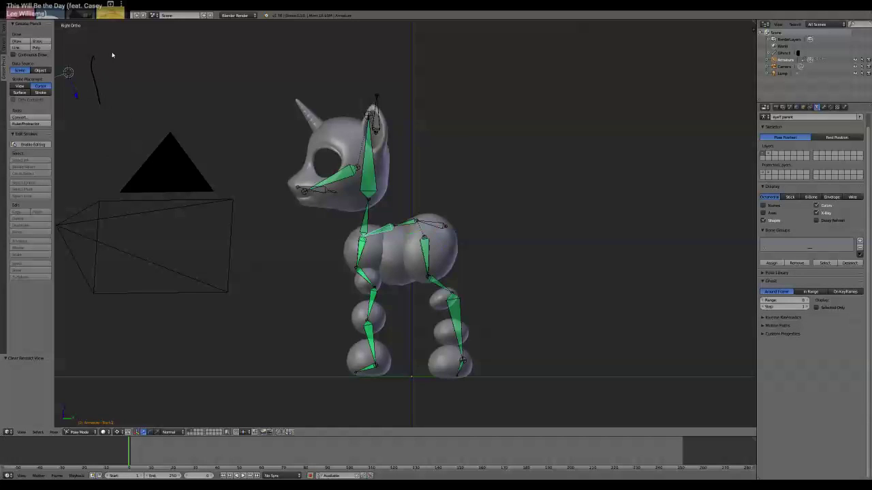
# Enable Continuous Drawing for the Grease Pencil.
pyautogui.click(17, 43)
pyautogui.click(14, 55)
pyautogui.click(14, 56)
pyautogui.click(19, 42)
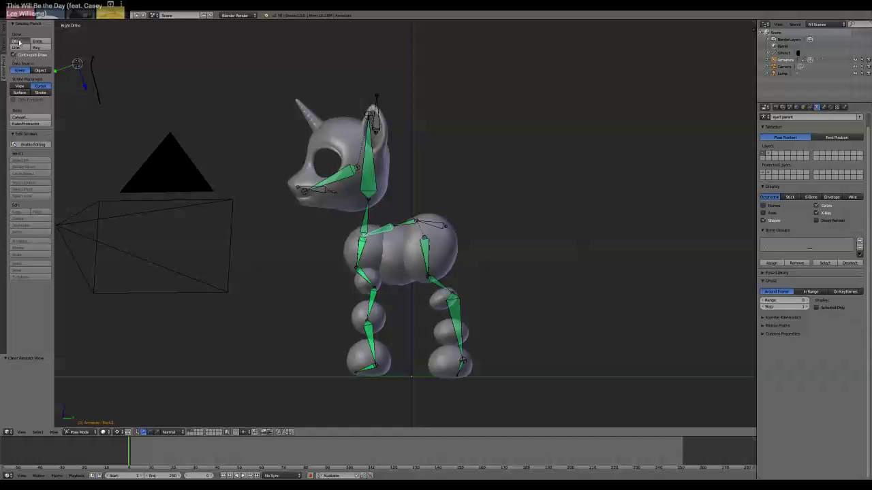
# Handwrite the shortcut notes "T", "N" and an underlined "Short cuts" across the viewport with the Grease Pencil.
pyautogui.click(18, 42)
pyautogui.moveTo(76, 62); pyautogui.dragTo(113, 52)
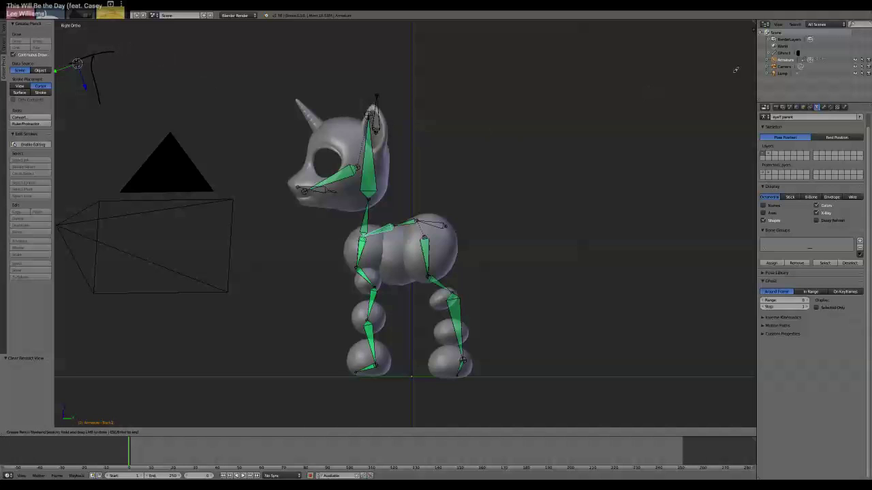
pyautogui.moveTo(716, 52); pyautogui.dragTo(681, 88)
pyautogui.moveTo(293, 145)
pyautogui.mouseDown()
pyautogui.moveTo(302, 196)
pyautogui.moveTo(287, 205)
pyautogui.mouseUp()
pyautogui.moveTo(320, 117)
pyautogui.mouseDown()
pyautogui.moveTo(323, 136)
pyautogui.moveTo(359, 171)
pyautogui.mouseUp()
pyautogui.moveTo(379, 145)
pyautogui.mouseDown()
pyautogui.moveTo(411, 135)
pyautogui.moveTo(417, 120)
pyautogui.moveTo(426, 145)
pyautogui.mouseUp()
pyautogui.moveTo(417, 131); pyautogui.dragTo(443, 124)
pyautogui.moveTo(371, 231)
pyautogui.mouseDown()
pyautogui.moveTo(369, 255)
pyautogui.moveTo(416, 220)
pyautogui.mouseUp()
pyautogui.moveTo(413, 178)
pyautogui.mouseDown()
pyautogui.moveTo(411, 216)
pyautogui.moveTo(434, 199)
pyautogui.mouseUp()
pyautogui.moveTo(437, 185); pyautogui.dragTo(440, 210)
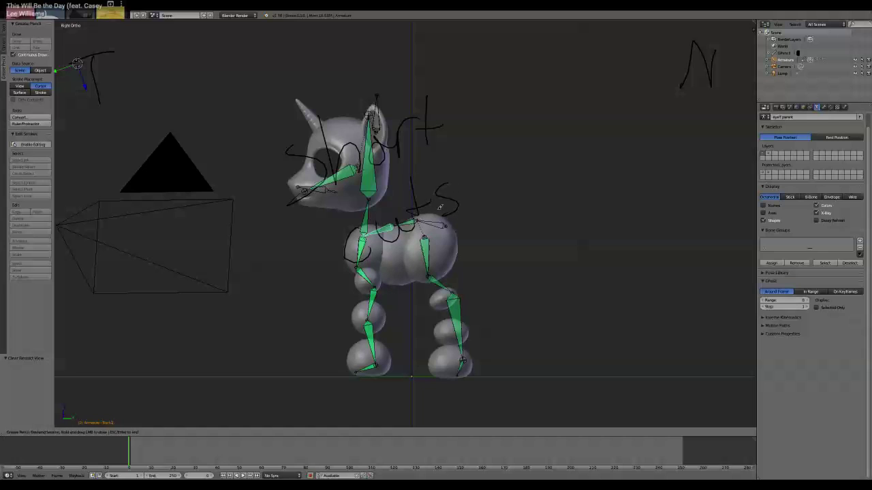
pyautogui.moveTo(320, 298)
pyautogui.mouseDown()
pyautogui.moveTo(515, 238)
pyautogui.moveTo(363, 306)
pyautogui.mouseUp()
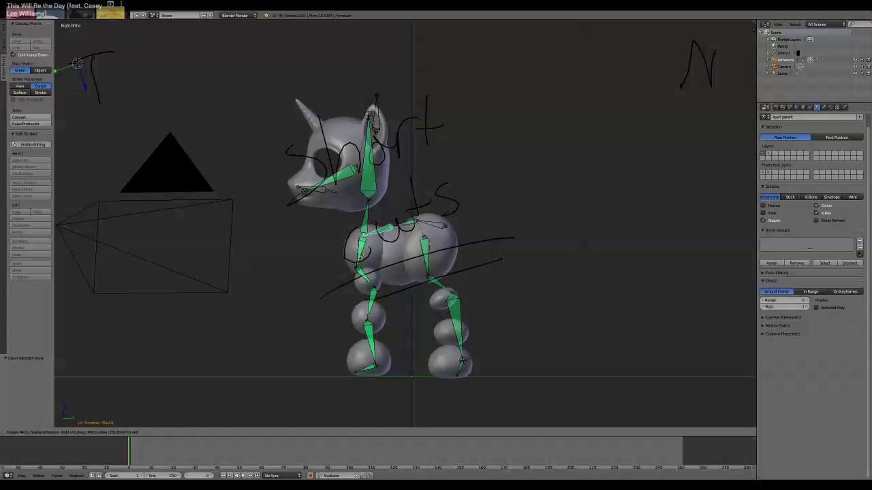
pyautogui.press('Escape')
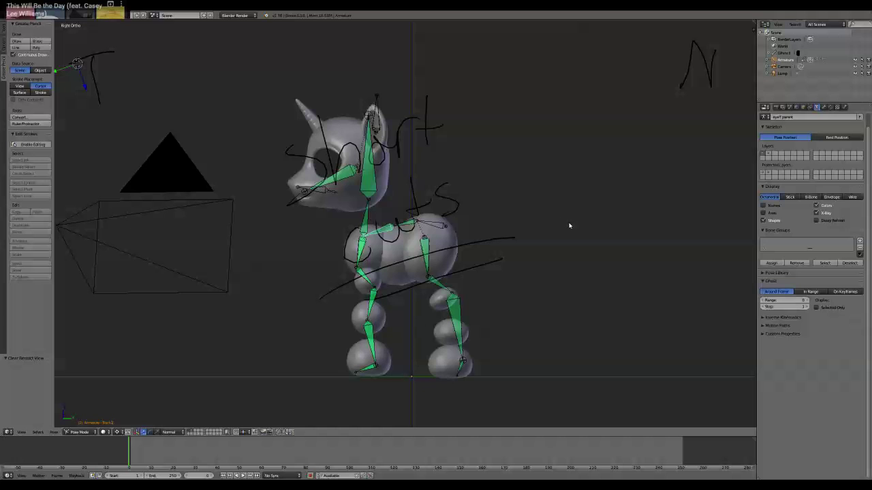
# Delete the Grease Pencil layer holding the handwritten notes and hide both viewport side regions.
pyautogui.press('n')
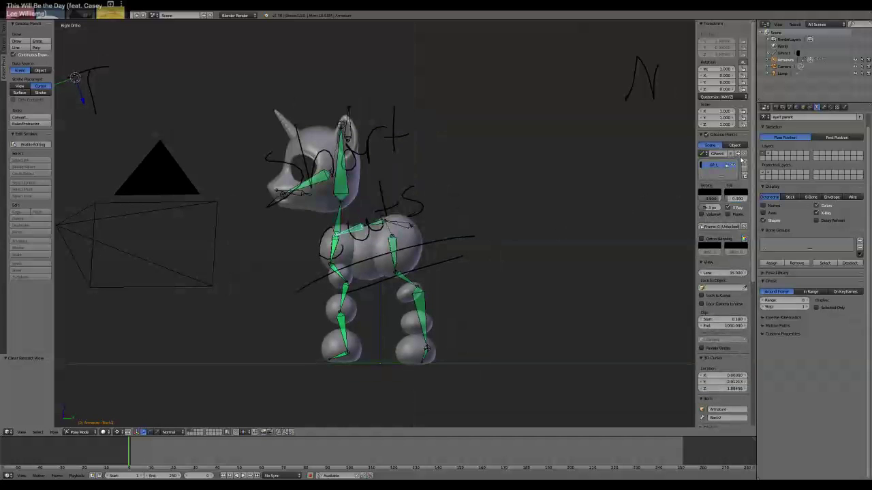
pyautogui.click(745, 172)
pyautogui.press('n')
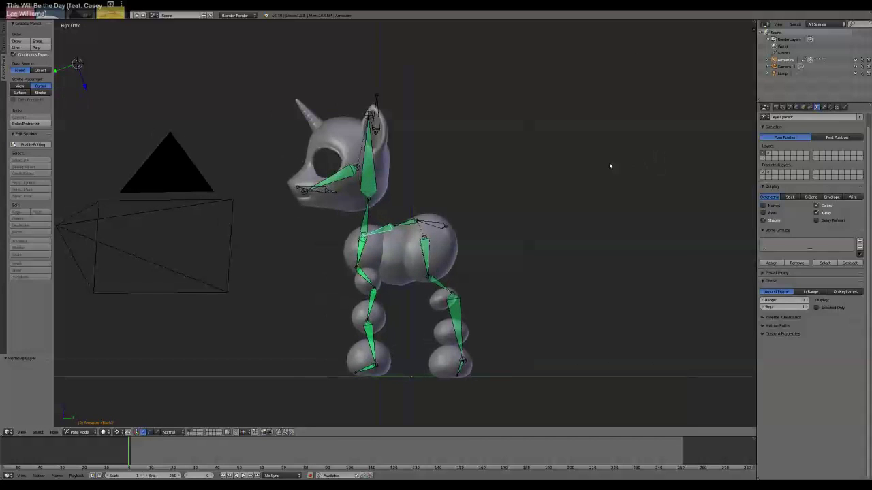
pyautogui.press('t')
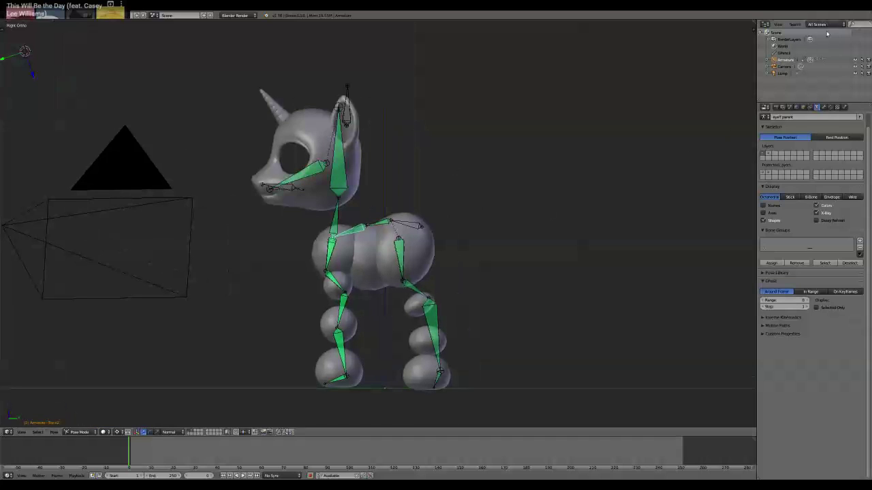
# Enlarge the 3D viewport by removing the outliner and timeline areas and narrowing the properties editor.
pyautogui.moveTo(870, 22); pyautogui.dragTo(867, 74)
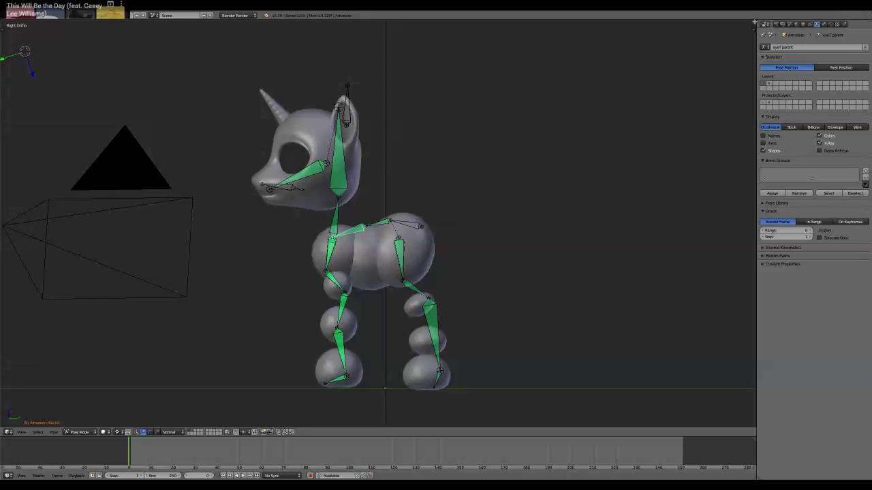
pyautogui.moveTo(754, 23); pyautogui.dragTo(667, 25)
pyautogui.moveTo(755, 49); pyautogui.dragTo(778, 88)
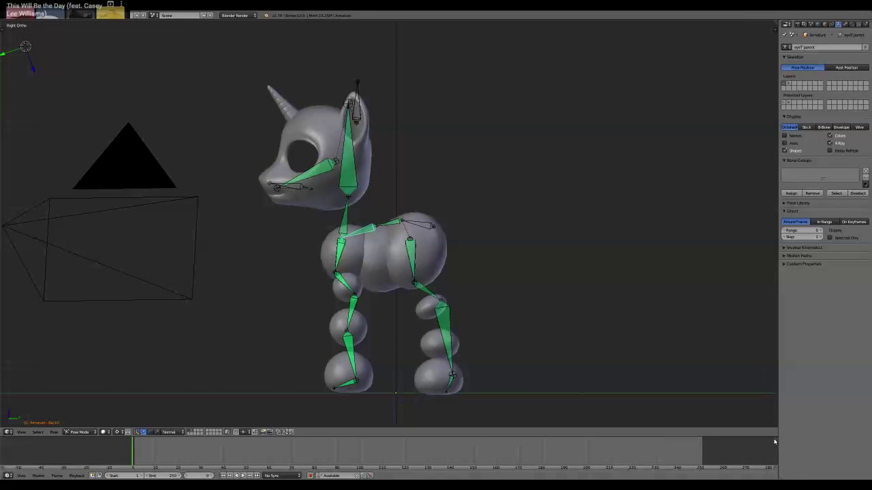
pyautogui.moveTo(774, 442); pyautogui.dragTo(681, 437)
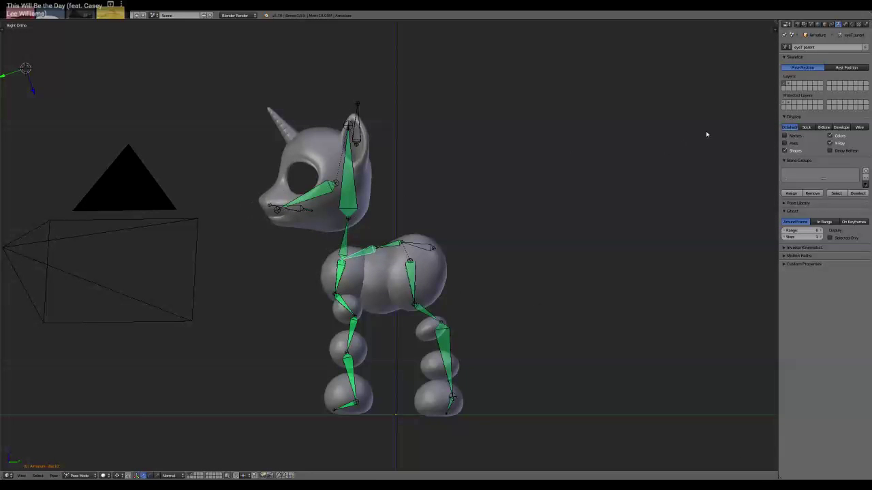
# Select the left hind hip bone in the right side view and set the pivot point to Bounding Box Center.
pyautogui.moveTo(427, 161); pyautogui.dragTo(400, 185, button='middle')
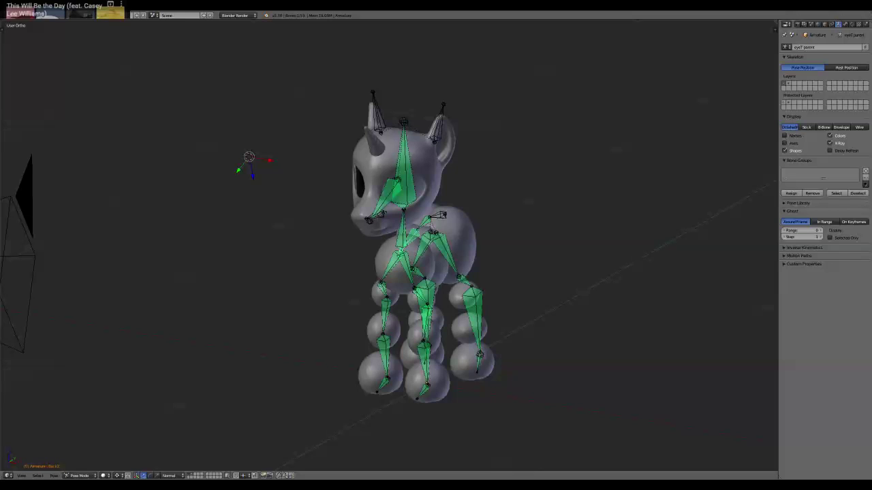
pyautogui.moveTo(354, 232); pyautogui.dragTo(298, 246, button='middle')
pyautogui.keyDown('shift'); pyautogui.moveTo(361, 259); pyautogui.dragTo(298, 242, button='middle'); pyautogui.keyUp('shift')
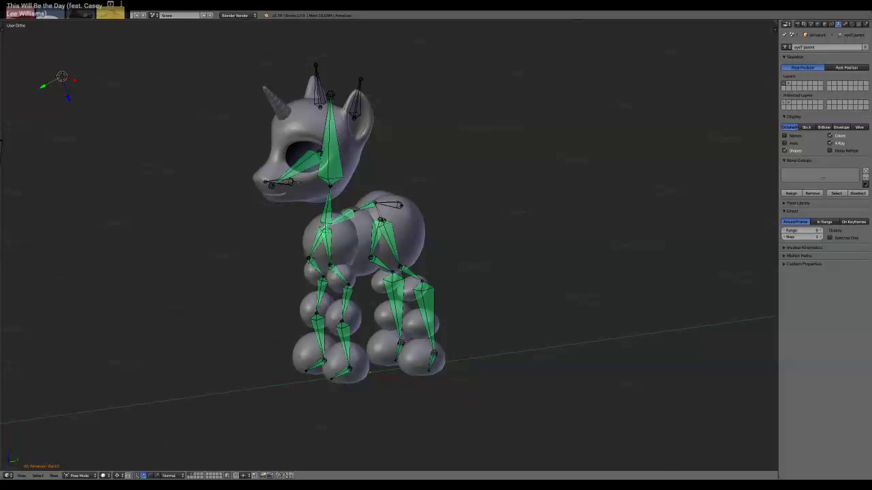
pyautogui.moveTo(334, 207); pyautogui.dragTo(290, 213, button='middle')
pyautogui.moveTo(291, 213)
pyautogui.keyDown('shift'); pyautogui.mouseDown(button='middle')
pyautogui.moveTo(272, 179)
pyautogui.moveTo(284, 214)
pyautogui.mouseUp(button='middle'); pyautogui.keyUp('shift')
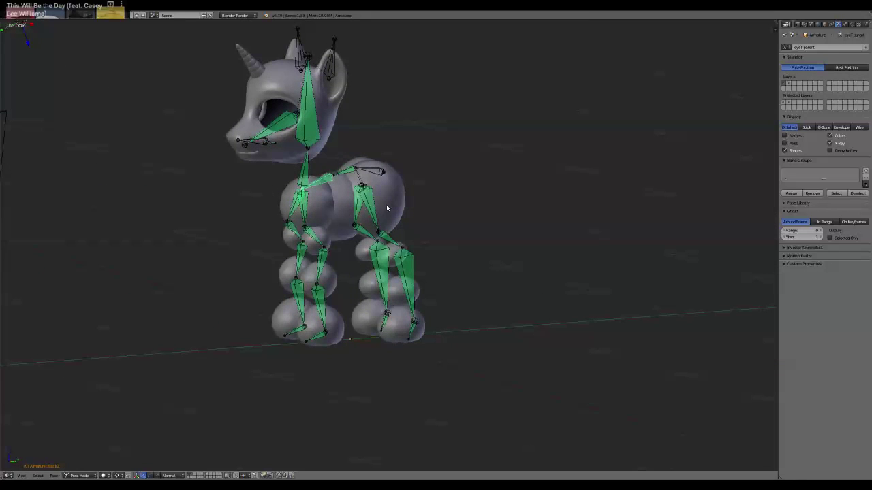
pyautogui.rightClick(402, 282)
pyautogui.press('KP_3')
pyautogui.scroll(2, 440, 268)
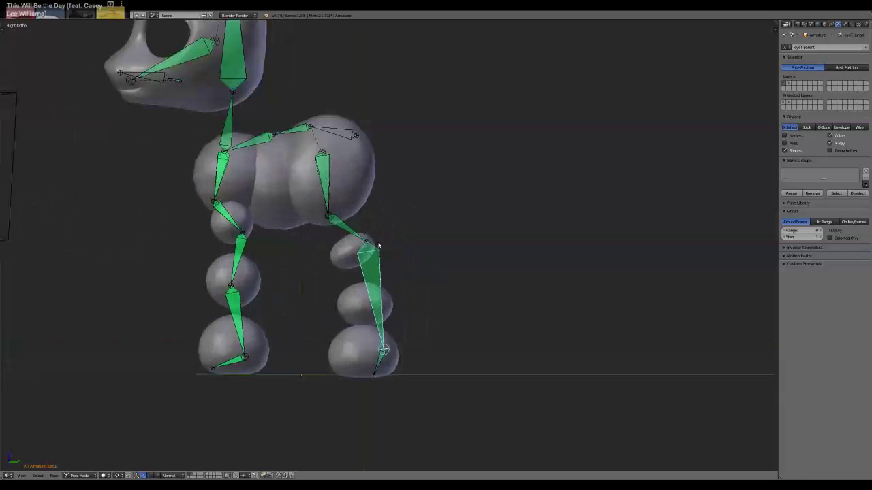
pyautogui.rightClick(324, 191)
pyautogui.press('r')
pyautogui.rightClick(348, 193)
pyautogui.press(',')
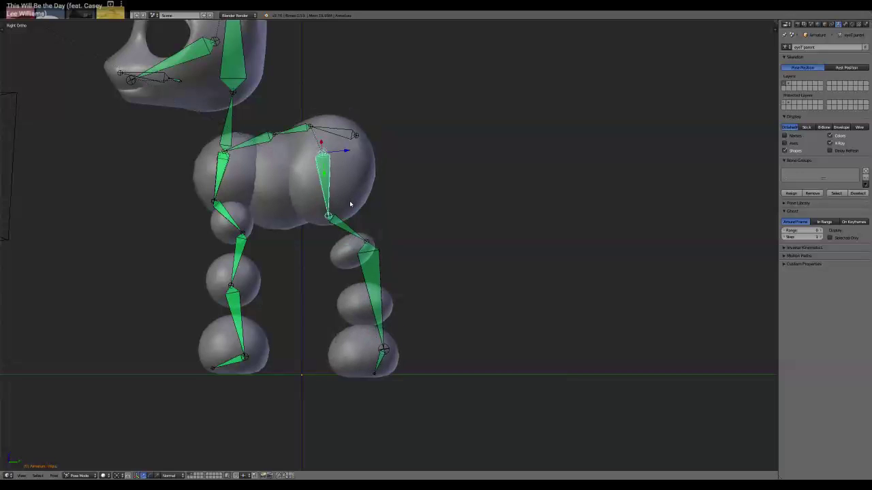
# Rotate the left hind hip bone backwards and raise the knee bone below it.
pyautogui.press('r')
pyautogui.rightClick(378, 209)
pyautogui.press('r')
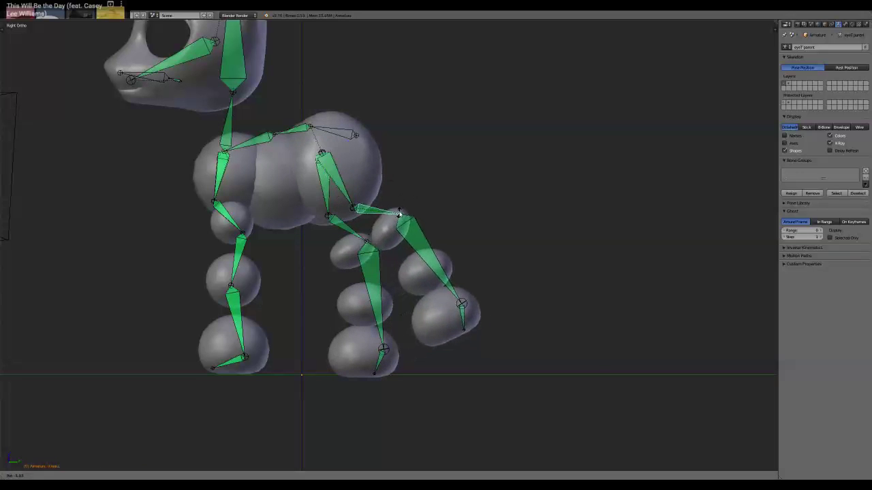
pyautogui.click(399, 200)
# Rotate the left hind lower-leg bone, and turn the hoof bone backwards by about 54°.
pyautogui.rightClick(433, 223)
pyautogui.press('r')
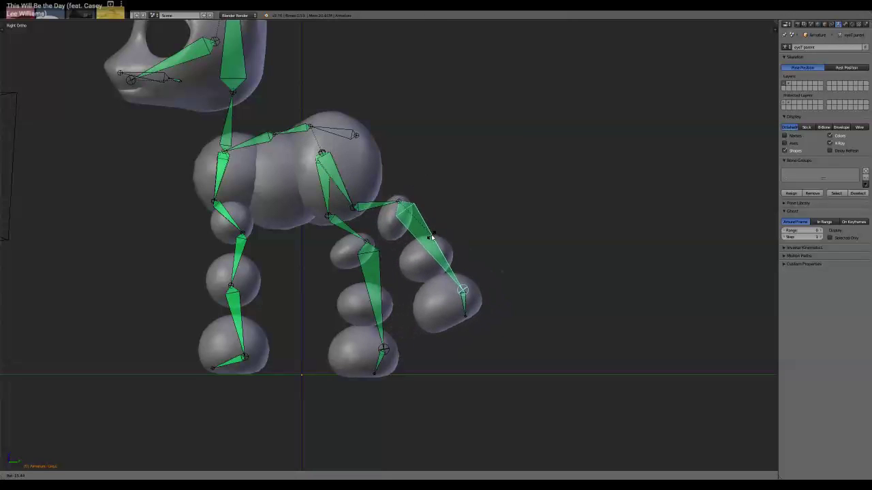
pyautogui.click(463, 300)
pyautogui.rightClick(466, 302)
pyautogui.press('r')
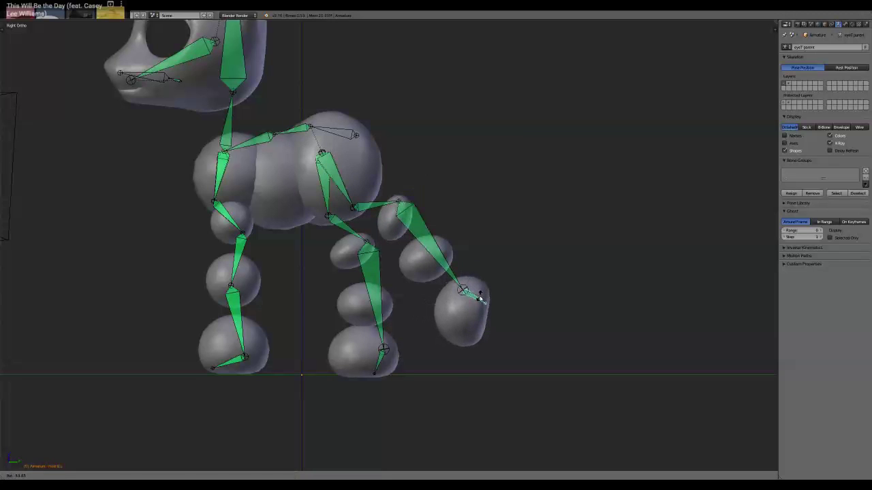
pyautogui.click(480, 298)
# Sketch a freehand Grease Pencil outline around the raised left hind leg, from the rump and belly to the hoof.
pyautogui.keyDown('shift'); pyautogui.moveTo(488, 291); pyautogui.dragTo(456, 303, button='middle'); pyautogui.keyUp('shift')
pyautogui.keyDown('shift'); pyautogui.moveTo(418, 280); pyautogui.dragTo(456, 307, button='middle'); pyautogui.keyUp('shift')
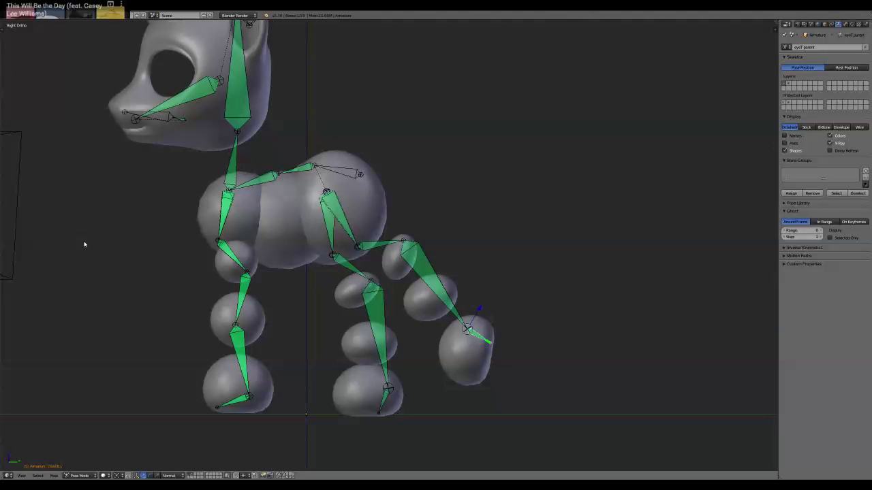
pyautogui.press('t')
pyautogui.click(18, 41)
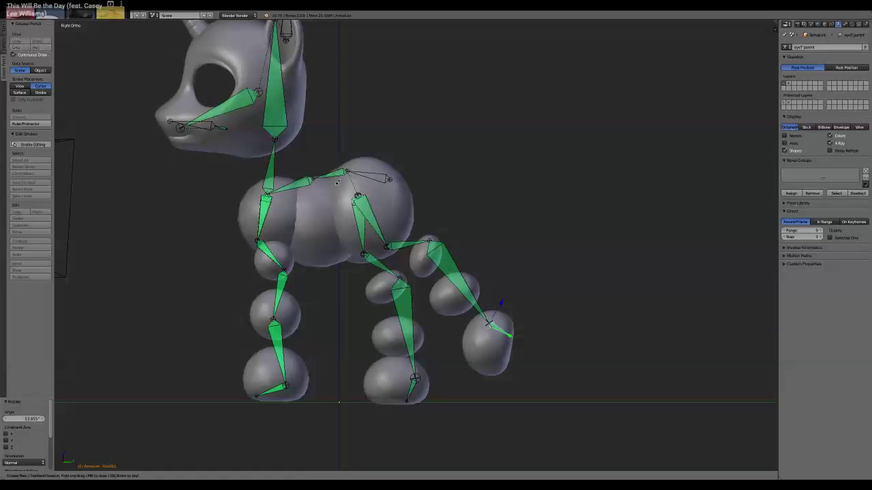
pyautogui.moveTo(414, 203)
pyautogui.mouseDown()
pyautogui.moveTo(416, 233)
pyautogui.moveTo(451, 254)
pyautogui.moveTo(472, 287)
pyautogui.moveTo(522, 313)
pyautogui.mouseUp()
pyautogui.moveTo(342, 180)
pyautogui.mouseDown()
pyautogui.moveTo(336, 217)
pyautogui.moveTo(409, 254)
pyautogui.mouseUp()
pyautogui.hotkey('ctrl', 'z')
pyautogui.moveTo(339, 229)
pyautogui.mouseDown()
pyautogui.moveTo(390, 263)
pyautogui.moveTo(421, 270)
pyautogui.moveTo(447, 343)
pyautogui.moveTo(507, 386)
pyautogui.moveTo(520, 365)
pyautogui.mouseUp()
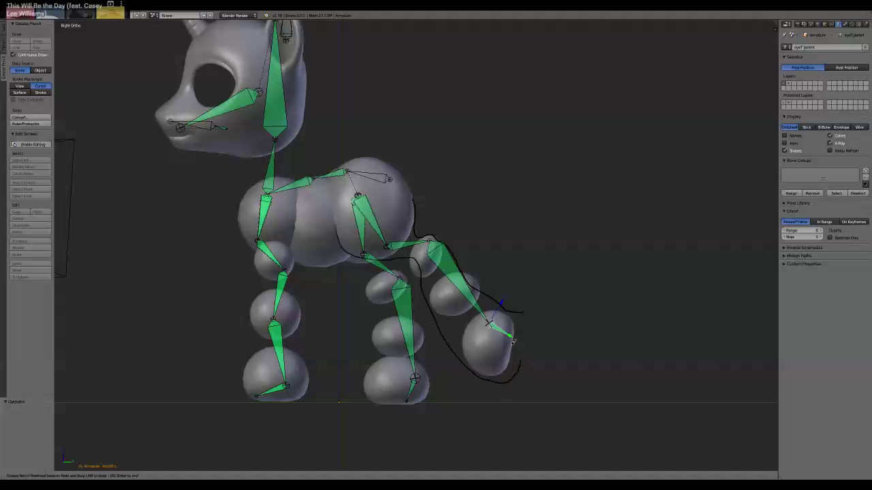
pyautogui.moveTo(519, 315); pyautogui.dragTo(516, 368)
pyautogui.press('Escape')
# Add a second Grease Pencil layer and hide the layer containing the first leg outline.
pyautogui.press('n')
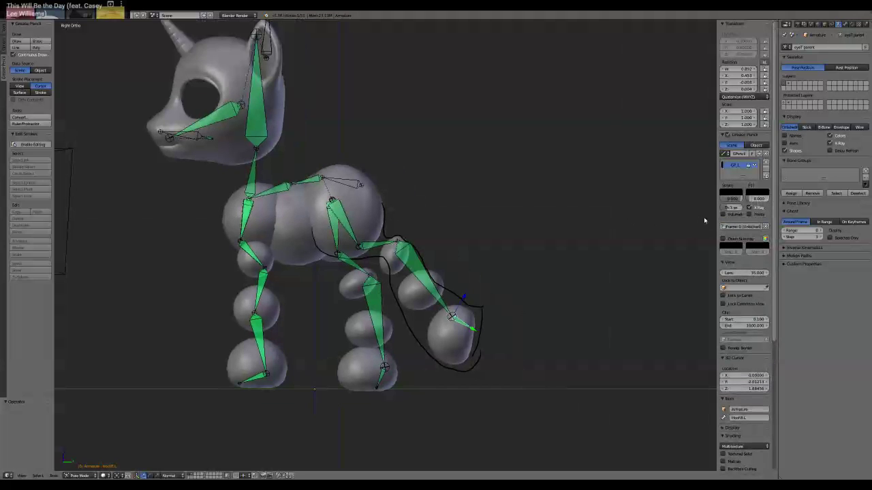
pyautogui.click(766, 164)
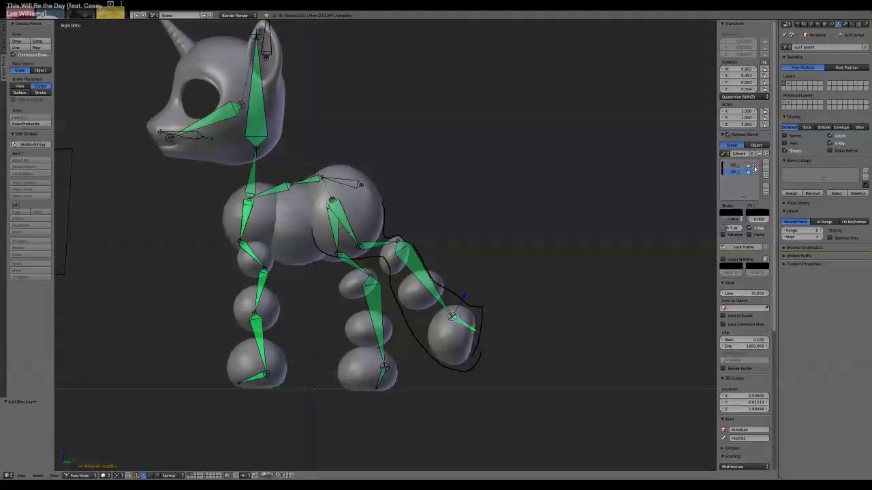
pyautogui.click(754, 165)
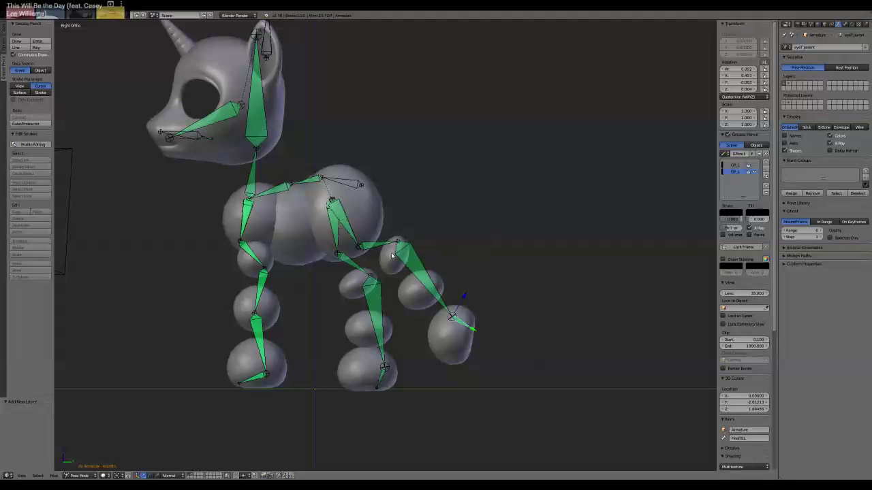
# Rotate the left hind knee bone and swing the hip bone further up and backwards.
pyautogui.press('r')
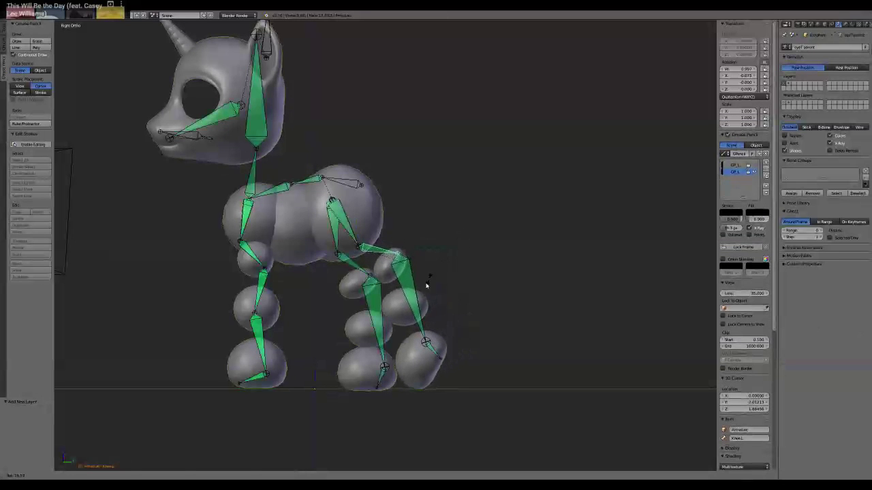
pyautogui.click(451, 262)
pyautogui.rightClick(355, 234)
pyautogui.press('r')
pyautogui.click(402, 233)
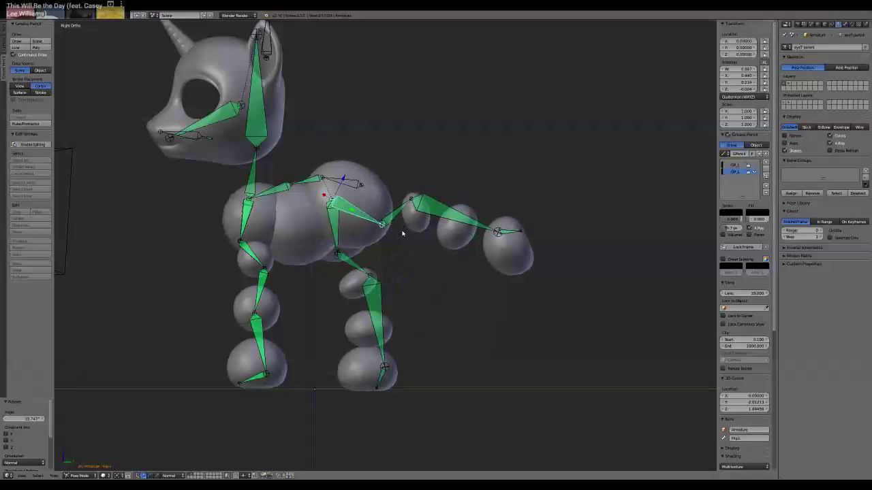
# Rotate the left hind knee and lower-leg bones to extend the leg level behind the body, and turn the hoof about 14°.
pyautogui.rightClick(431, 205)
pyautogui.press('r')
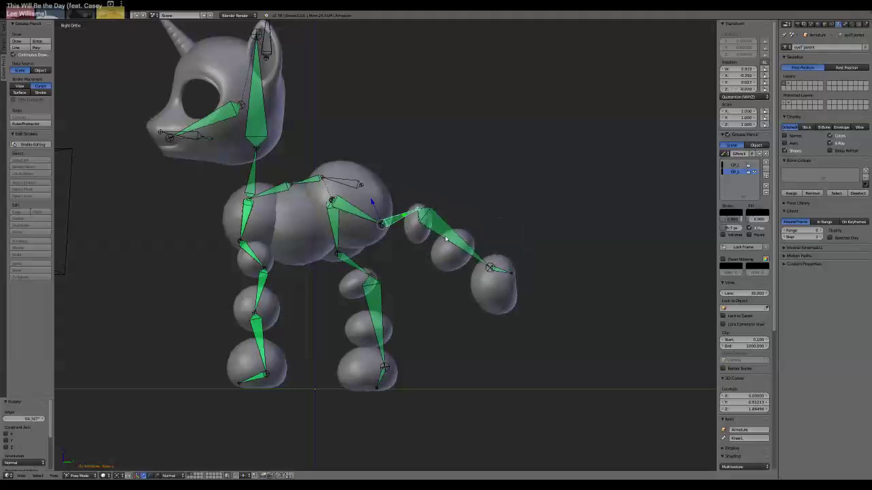
pyautogui.click(525, 211)
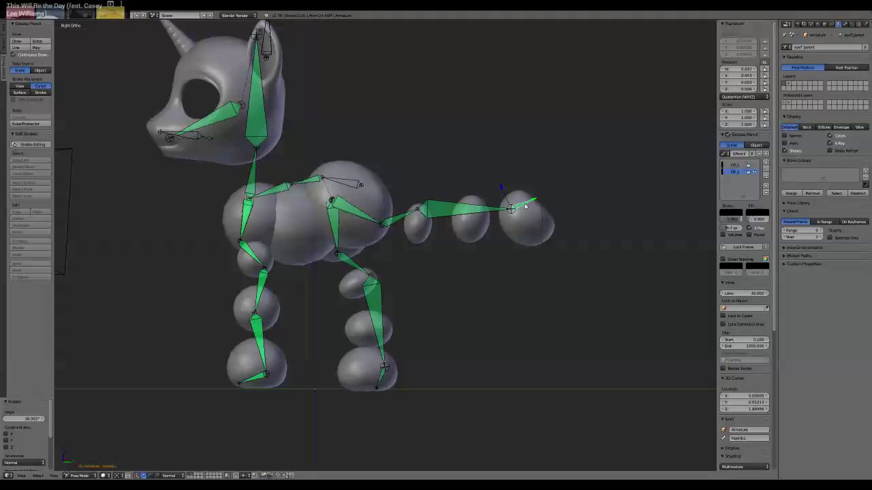
pyautogui.click(503, 215)
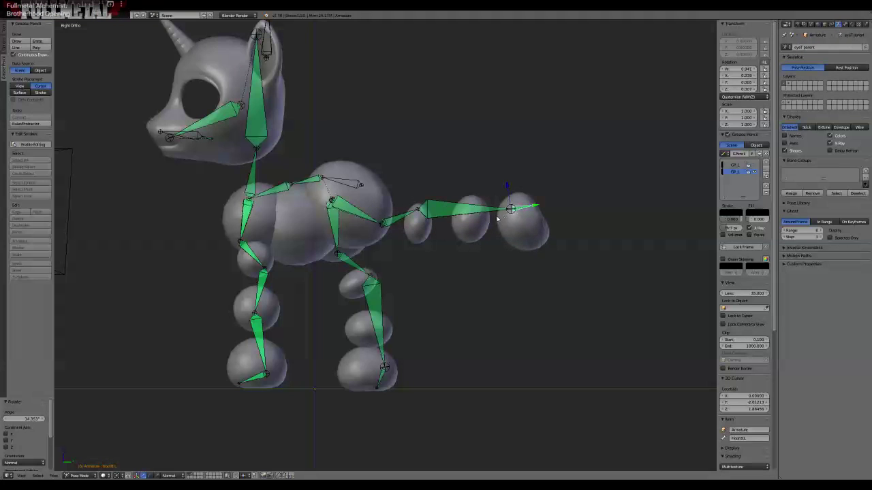
# Sketch a freehand Grease Pencil outline around the extended left hind leg, from belly to hoof and along the upper edge to the rump.
pyautogui.click(16, 41)
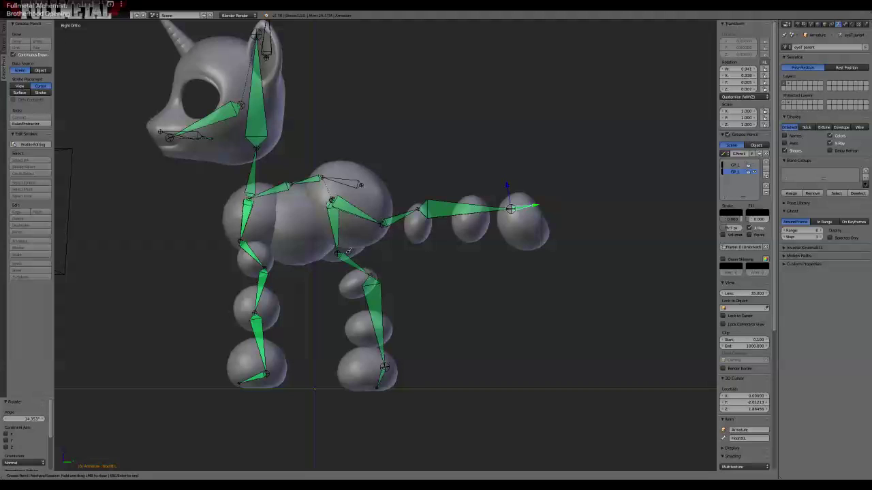
pyautogui.moveTo(347, 250)
pyautogui.mouseDown()
pyautogui.moveTo(399, 235)
pyautogui.moveTo(482, 249)
pyautogui.moveTo(559, 239)
pyautogui.mouseUp()
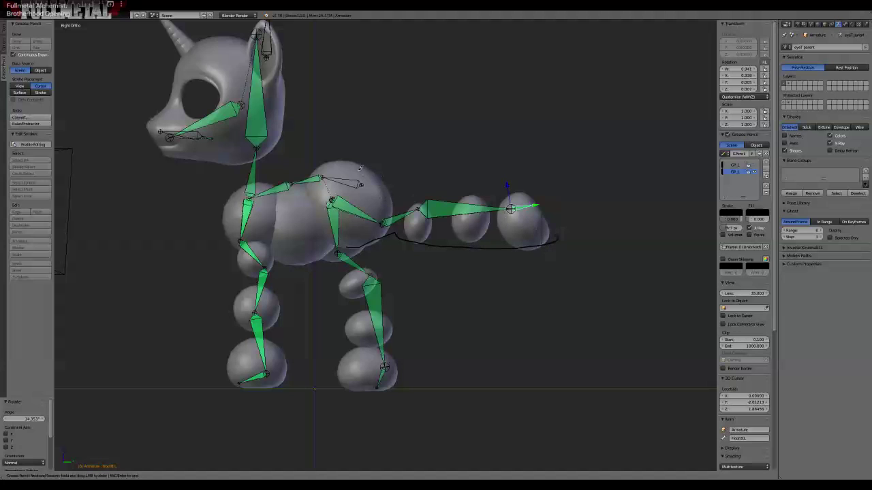
pyautogui.moveTo(361, 168)
pyautogui.mouseDown()
pyautogui.moveTo(350, 164)
pyautogui.moveTo(410, 208)
pyautogui.mouseUp()
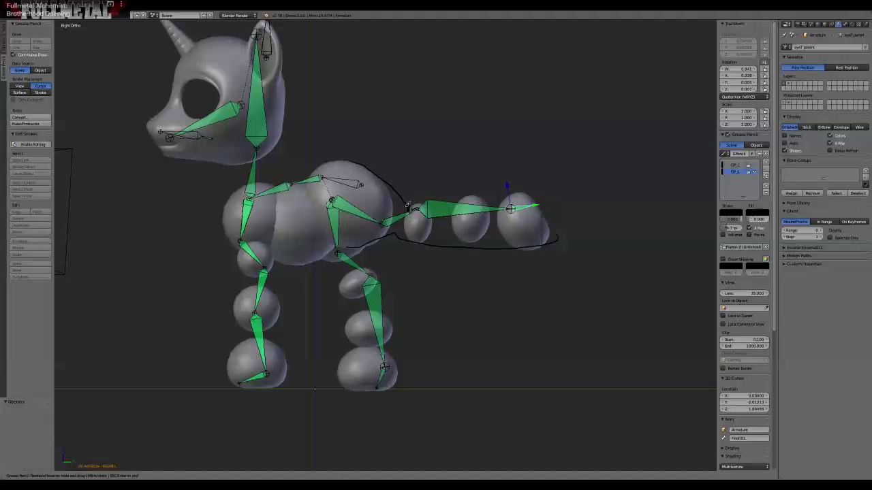
pyautogui.moveTo(340, 164)
pyautogui.mouseDown()
pyautogui.moveTo(370, 172)
pyautogui.moveTo(401, 213)
pyautogui.mouseUp()
pyautogui.hotkey('ctrl', 'z')
pyautogui.hotkey('ctrl', 'z')
pyautogui.moveTo(348, 249)
pyautogui.mouseDown()
pyautogui.moveTo(400, 239)
pyautogui.moveTo(524, 252)
pyautogui.moveTo(552, 244)
pyautogui.moveTo(532, 203)
pyautogui.moveTo(510, 194)
pyautogui.moveTo(415, 207)
pyautogui.moveTo(385, 201)
pyautogui.mouseUp()
pyautogui.hotkey('ctrl', 'z')
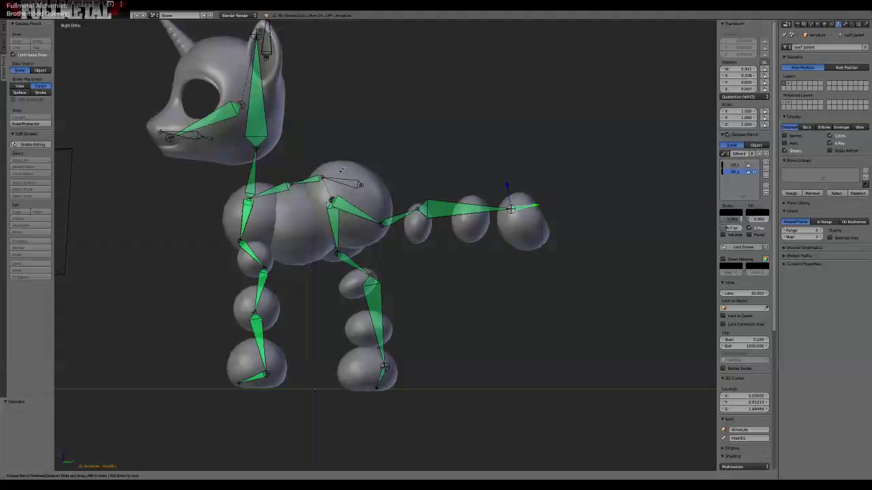
pyautogui.moveTo(318, 169)
pyautogui.mouseDown()
pyautogui.moveTo(372, 170)
pyautogui.moveTo(402, 208)
pyautogui.mouseUp()
pyautogui.hotkey('ctrl', 'z')
pyautogui.moveTo(339, 250)
pyautogui.mouseDown()
pyautogui.moveTo(545, 249)
pyautogui.moveTo(552, 226)
pyautogui.moveTo(507, 193)
pyautogui.mouseUp()
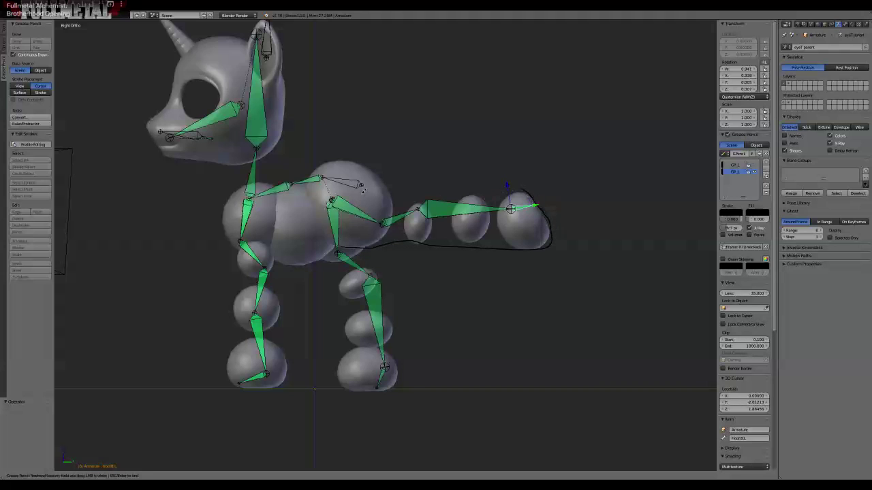
pyautogui.moveTo(348, 164); pyautogui.dragTo(402, 212)
pyautogui.hotkey('ctrl', 'z')
pyautogui.moveTo(407, 212); pyautogui.dragTo(512, 194)
pyautogui.moveTo(346, 164)
pyautogui.mouseDown()
pyautogui.moveTo(383, 185)
pyautogui.moveTo(398, 208)
pyautogui.moveTo(416, 207)
pyautogui.mouseUp()
pyautogui.moveTo(404, 214); pyautogui.dragTo(414, 207)
pyautogui.press('Escape')
# Hide the layer with the extended-leg outline and add a third Grease Pencil layer.
pyautogui.moveTo(324, 212); pyautogui.dragTo(406, 205, button='middle')
pyautogui.moveTo(363, 218); pyautogui.dragTo(371, 270, button='middle')
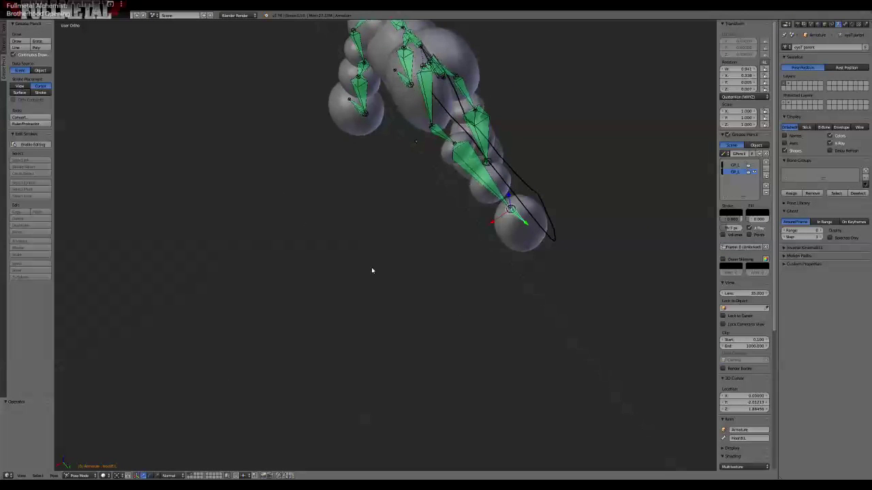
pyautogui.click(754, 173)
pyautogui.click(765, 162)
pyautogui.keyDown('shift'); pyautogui.moveTo(583, 137); pyautogui.dragTo(532, 214, button='middle'); pyautogui.keyUp('shift')
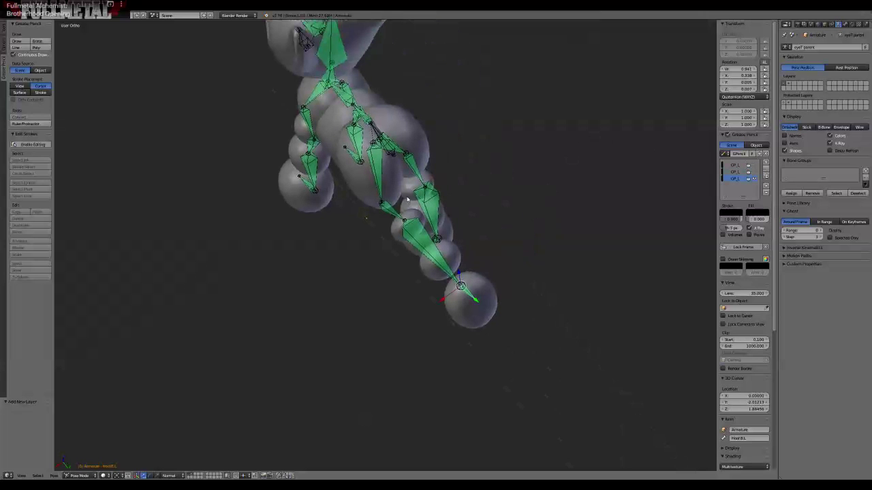
# Rotate the left hip bone to swing the hind leg outwards, away from the body.
pyautogui.rightClick(368, 179)
pyautogui.rightClick(388, 168)
pyautogui.moveTo(389, 167); pyautogui.dragTo(407, 214, button='middle')
pyautogui.rightClick(359, 164)
pyautogui.press('r')
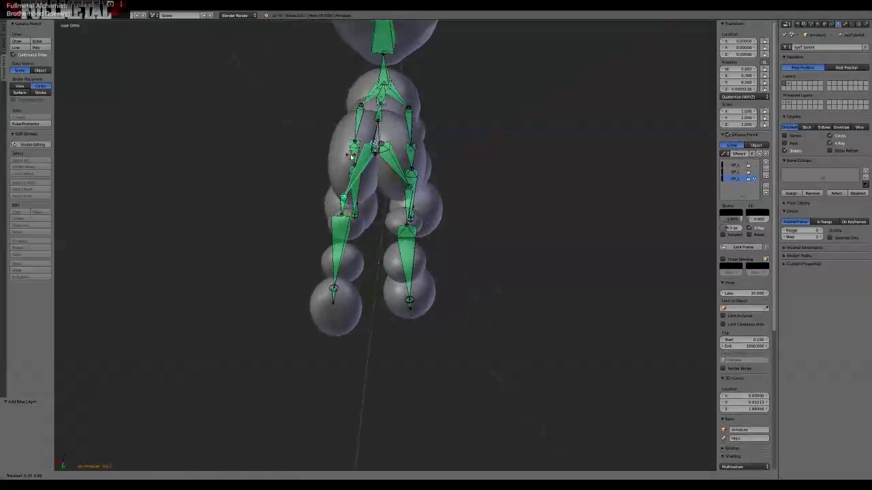
pyautogui.rightClick(383, 130)
pyautogui.press('r')
pyautogui.click(406, 159)
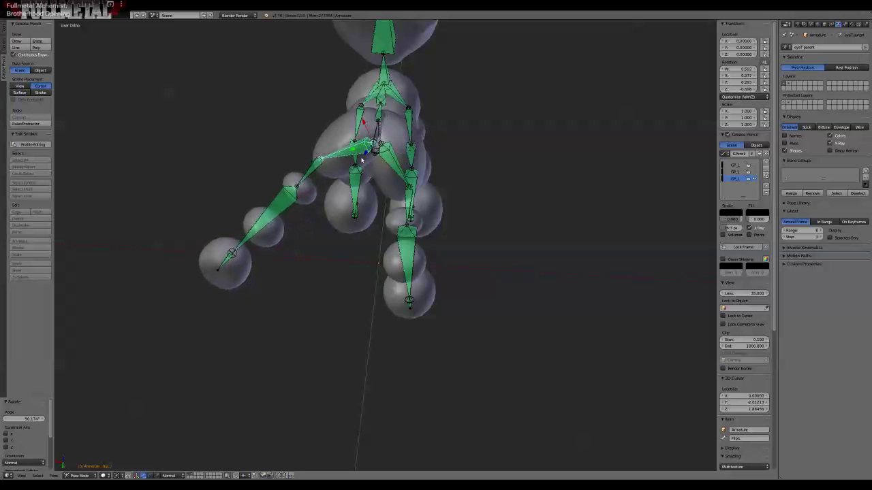
# Rotate the left lower-leg bone freely with trackball rotation to bring the hoof towards the front legs.
pyautogui.rightClick(311, 175)
pyautogui.moveTo(310, 175); pyautogui.dragTo(424, 175, button='middle')
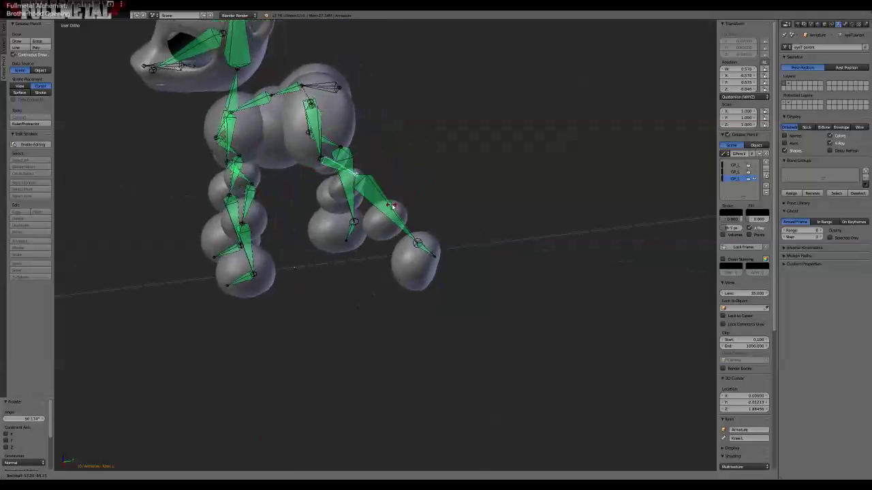
pyautogui.rightClick(342, 179)
pyautogui.rightClick(342, 178)
pyautogui.moveTo(342, 179); pyautogui.dragTo(331, 175, button='middle')
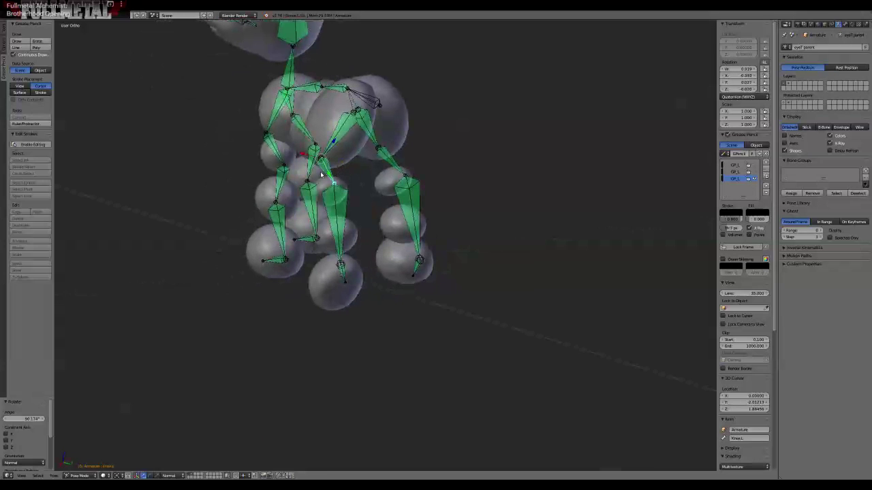
pyautogui.click(345, 167)
pyautogui.rightClick(335, 201)
pyautogui.press('r')
pyautogui.press('r')
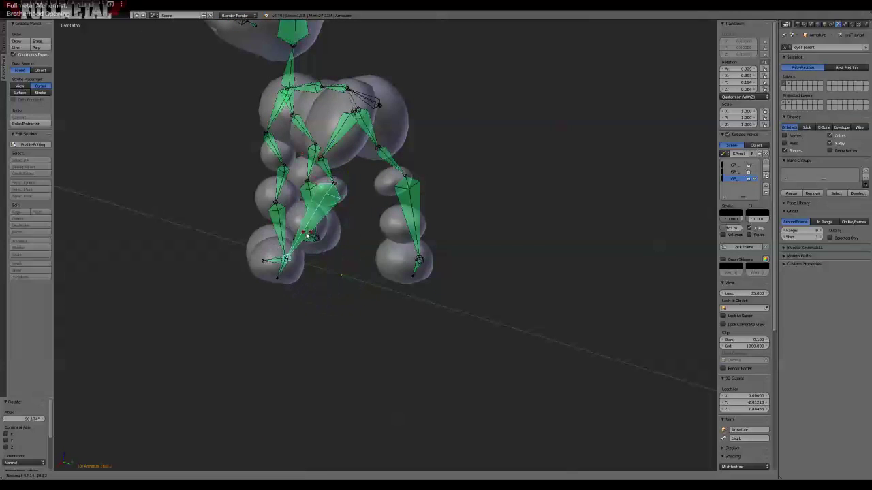
pyautogui.click(315, 225)
# Rotate the left knee bone with trackball rotation so the lower leg and hoof splay out to the side.
pyautogui.rightClick(333, 178)
pyautogui.moveTo(333, 179); pyautogui.dragTo(384, 130, button='middle')
pyautogui.press('r')
pyautogui.press('r')
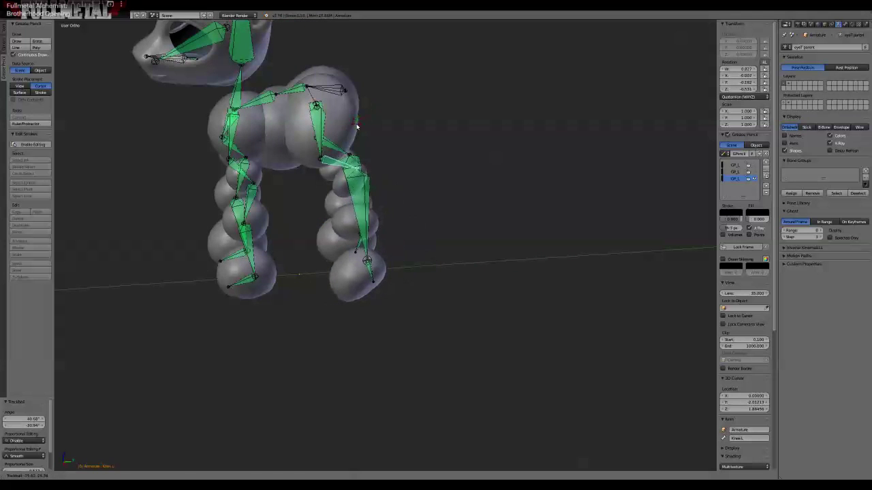
pyautogui.click(374, 158)
pyautogui.moveTo(384, 168); pyautogui.dragTo(316, 238, button='middle')
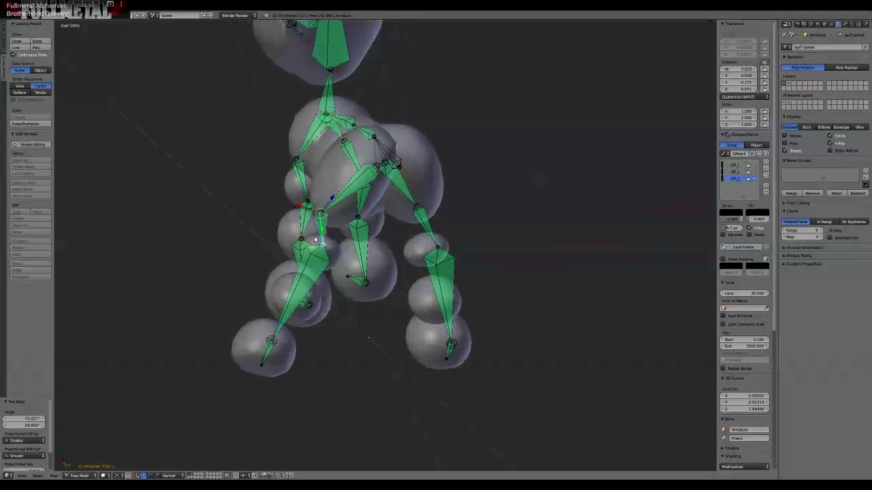
# Hide the layer containing the armature and show the body spheres in the right side view.
pyautogui.click(189, 475)
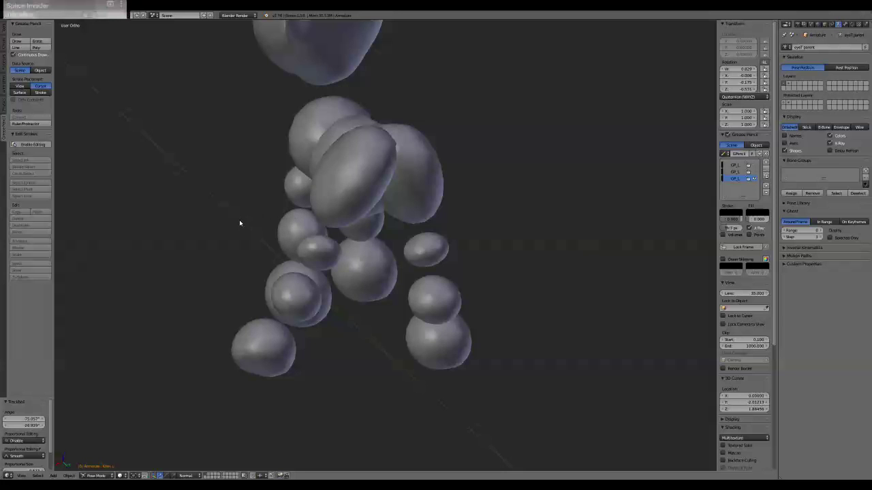
pyautogui.press('KP_3')
pyautogui.keyDown('shift'); pyautogui.moveTo(283, 191); pyautogui.dragTo(343, 153, button='middle'); pyautogui.keyUp('shift')
pyautogui.keyDown('shift'); pyautogui.moveTo(295, 231); pyautogui.dragTo(387, 216, button='middle'); pyautogui.keyUp('shift')
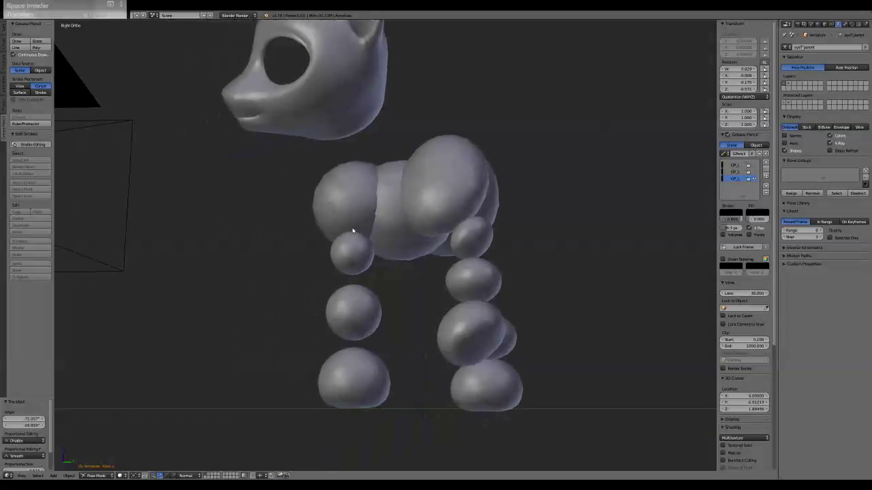
# Clip the view to the hindquarters and hind legs, and place the 3D cursor at the lower chest.
pyautogui.press('space')
pyautogui.press('Escape')
pyautogui.press('b')
pyautogui.moveTo(396, 115); pyautogui.dragTo(551, 424)
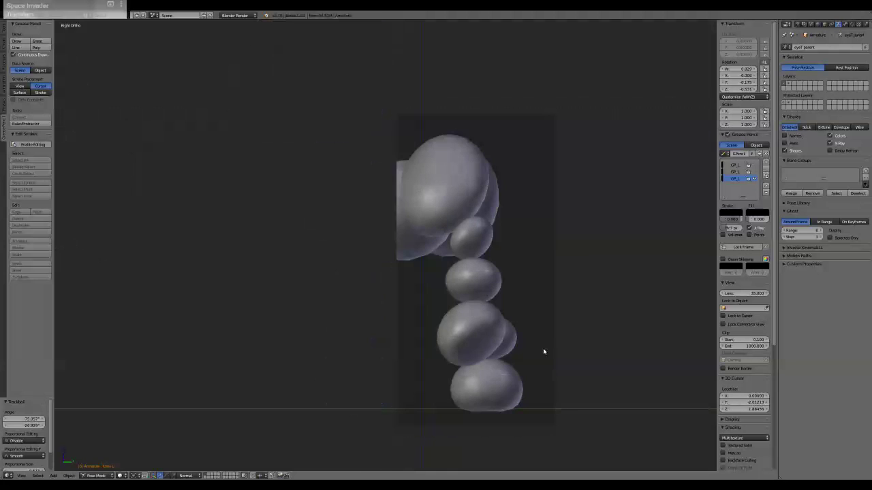
pyautogui.click(357, 221)
pyautogui.moveTo(354, 227); pyautogui.dragTo(334, 265, button='middle')
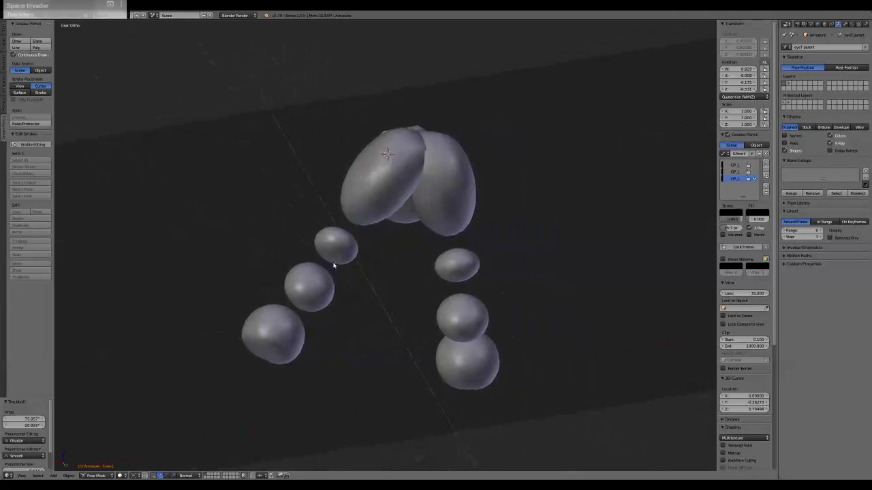
# Sketch a Grease Pencil outline around the splayed left hind leg seen from behind, and remove the view clipping.
pyautogui.click(17, 42)
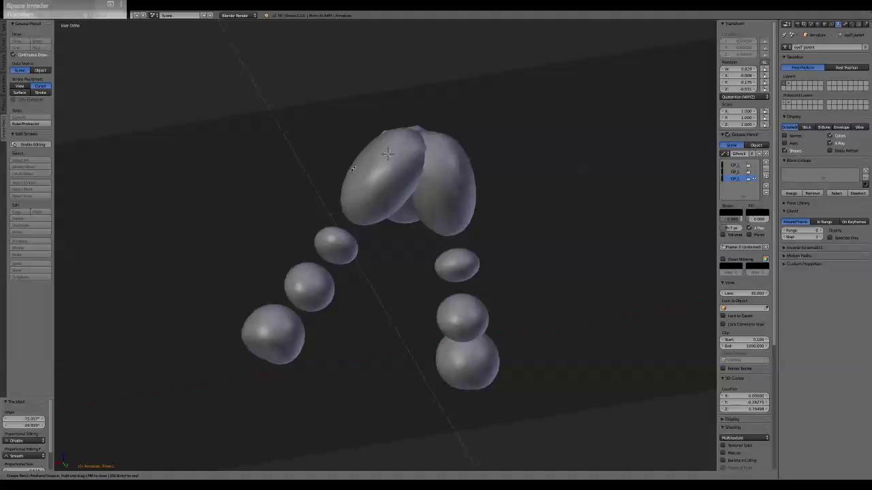
pyautogui.moveTo(357, 161)
pyautogui.mouseDown()
pyautogui.moveTo(330, 221)
pyautogui.moveTo(253, 329)
pyautogui.moveTo(279, 363)
pyautogui.moveTo(303, 356)
pyautogui.moveTo(347, 267)
pyautogui.moveTo(355, 245)
pyautogui.moveTo(331, 233)
pyautogui.mouseUp()
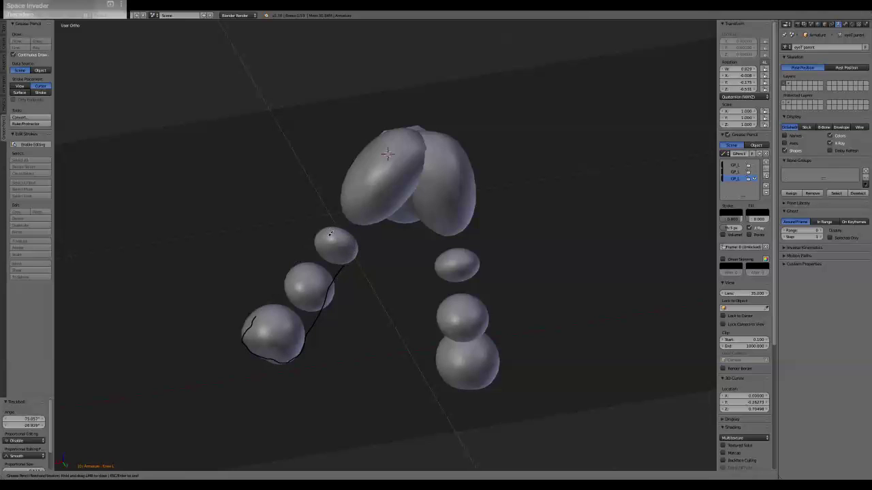
pyautogui.hotkey('ctrl', 'z')
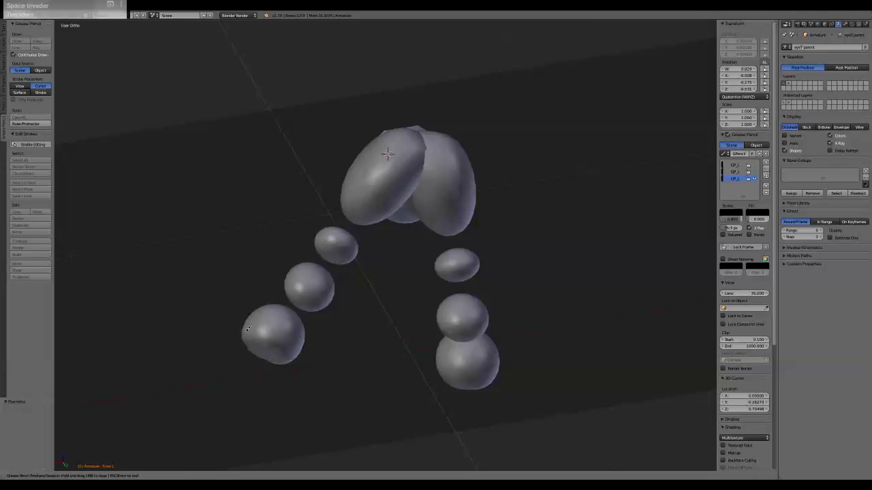
pyautogui.moveTo(244, 333); pyautogui.dragTo(332, 201)
pyautogui.hotkey('ctrl', 'z')
pyautogui.moveTo(366, 154)
pyautogui.mouseDown()
pyautogui.moveTo(241, 339)
pyautogui.moveTo(281, 361)
pyautogui.moveTo(359, 257)
pyautogui.moveTo(339, 230)
pyautogui.moveTo(366, 229)
pyautogui.mouseUp()
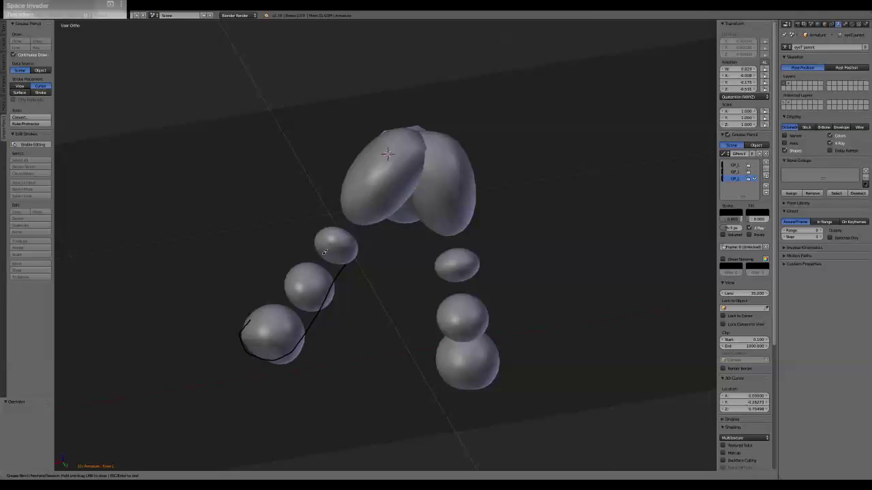
pyautogui.press('Escape')
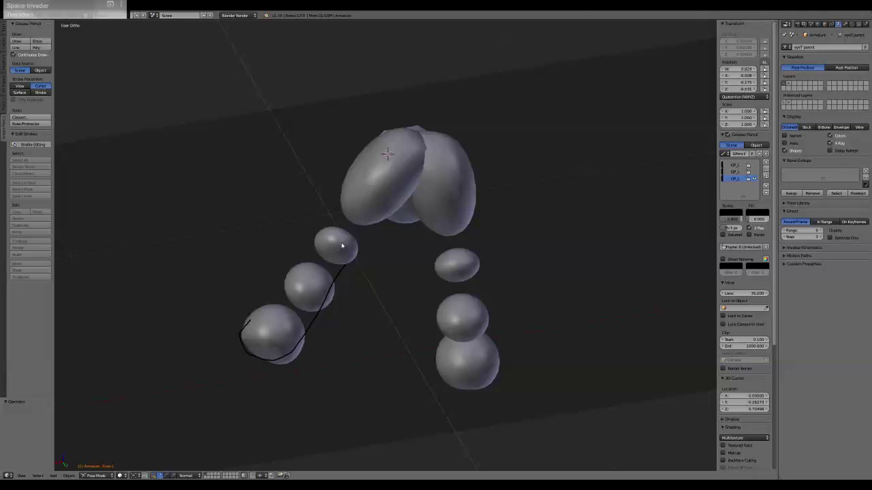
pyautogui.hotkey('alt', 'b')
pyautogui.moveTo(340, 249)
pyautogui.keyDown('shift'); pyautogui.mouseDown(button='middle')
pyautogui.moveTo(335, 257)
pyautogui.moveTo(355, 230)
pyautogui.mouseUp(button='middle'); pyautogui.keyUp('shift')
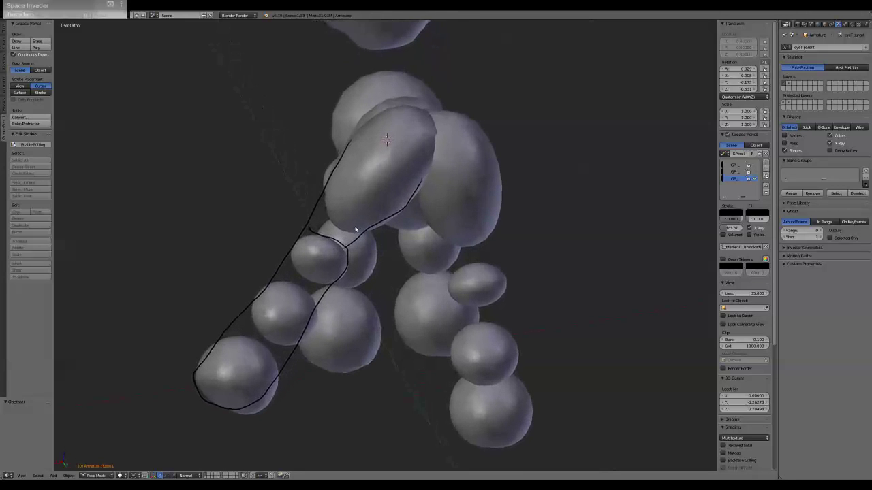
# Add Grease Pencil strokes for the hoof's sole and the thigh contours to the rear outline.
pyautogui.click(26, 43)
pyautogui.moveTo(305, 234)
pyautogui.mouseDown()
pyautogui.moveTo(333, 250)
pyautogui.moveTo(342, 246)
pyautogui.mouseUp()
pyautogui.hotkey('ctrl', 'z')
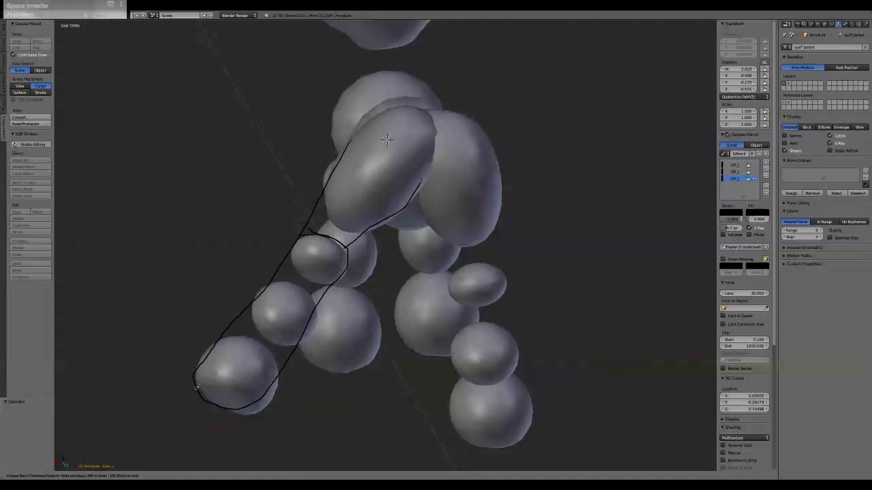
pyautogui.moveTo(196, 374); pyautogui.dragTo(261, 399)
pyautogui.keyDown('shift'); pyautogui.moveTo(386, 139); pyautogui.dragTo(377, 196, button='middle'); pyautogui.keyUp('shift')
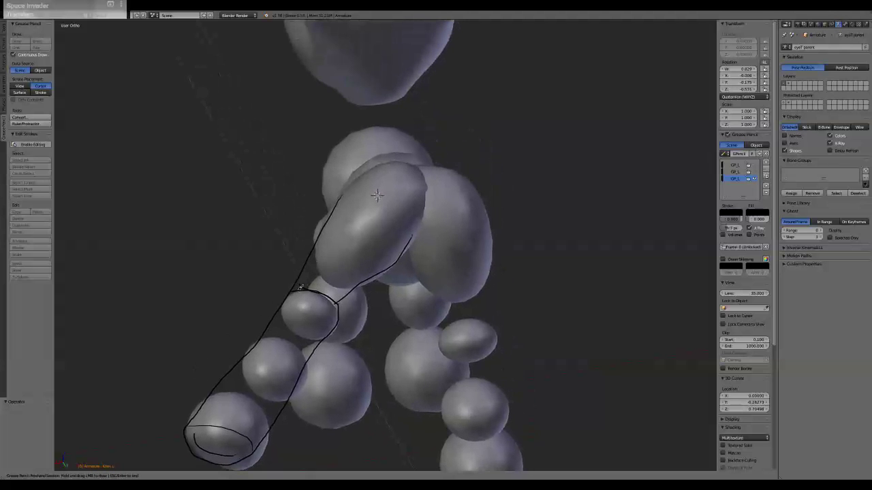
pyautogui.moveTo(307, 274); pyautogui.dragTo(409, 182)
pyautogui.keyDown('shift'); pyautogui.moveTo(376, 195); pyautogui.dragTo(385, 109, button='middle'); pyautogui.keyUp('shift')
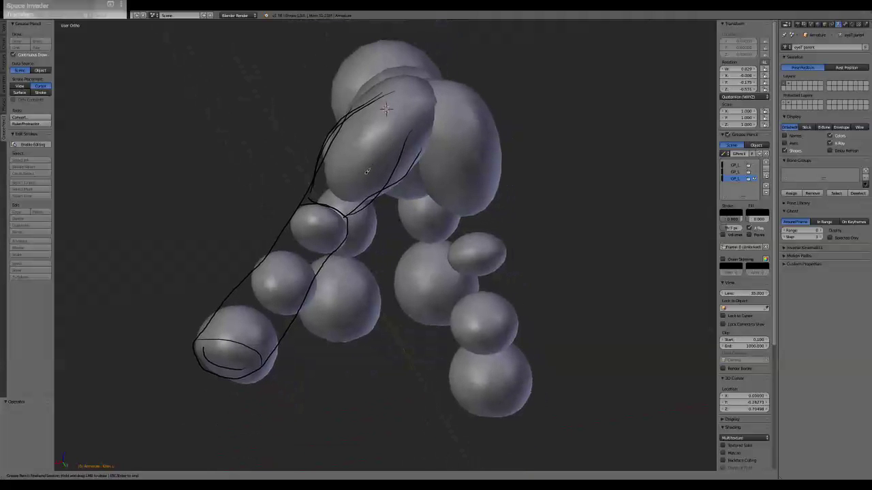
# Hide the layer with the rear-view outline and add a fourth Grease Pencil layer for a front view.
pyautogui.moveTo(339, 220)
pyautogui.mouseDown(button='middle')
pyautogui.moveTo(443, 265)
pyautogui.moveTo(484, 178)
pyautogui.mouseUp(button='middle')
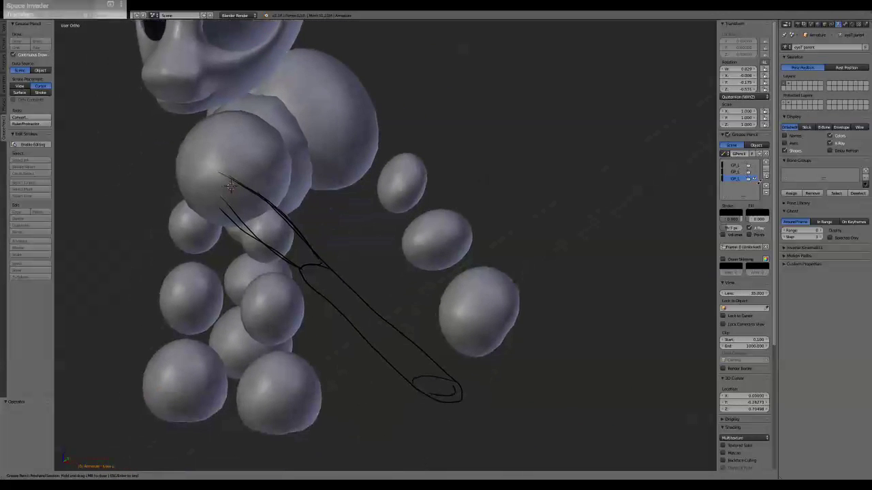
pyautogui.click(754, 179)
pyautogui.click(766, 162)
pyautogui.moveTo(459, 230)
pyautogui.keyDown('shift'); pyautogui.mouseDown(button='middle')
pyautogui.moveTo(459, 187)
pyautogui.moveTo(474, 207)
pyautogui.moveTo(436, 242)
pyautogui.moveTo(412, 232)
pyautogui.moveTo(401, 267)
pyautogui.moveTo(384, 267)
pyautogui.mouseUp(button='middle'); pyautogui.keyUp('shift')
pyautogui.moveTo(349, 177); pyautogui.dragTo(355, 238, button='middle')
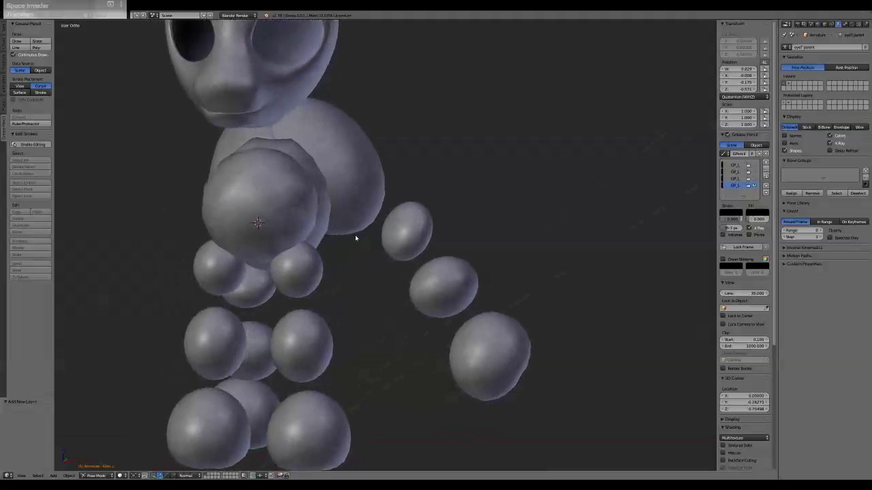
# Sketch a Grease Pencil outline of the splayed hind leg from the front, including the belly line, thigh curve and knee.
pyautogui.click(16, 42)
pyautogui.moveTo(328, 230)
pyautogui.mouseDown()
pyautogui.moveTo(368, 234)
pyautogui.moveTo(455, 378)
pyautogui.moveTo(492, 399)
pyautogui.moveTo(523, 378)
pyautogui.moveTo(536, 342)
pyautogui.moveTo(468, 287)
pyautogui.moveTo(421, 212)
pyautogui.moveTo(428, 208)
pyautogui.mouseUp()
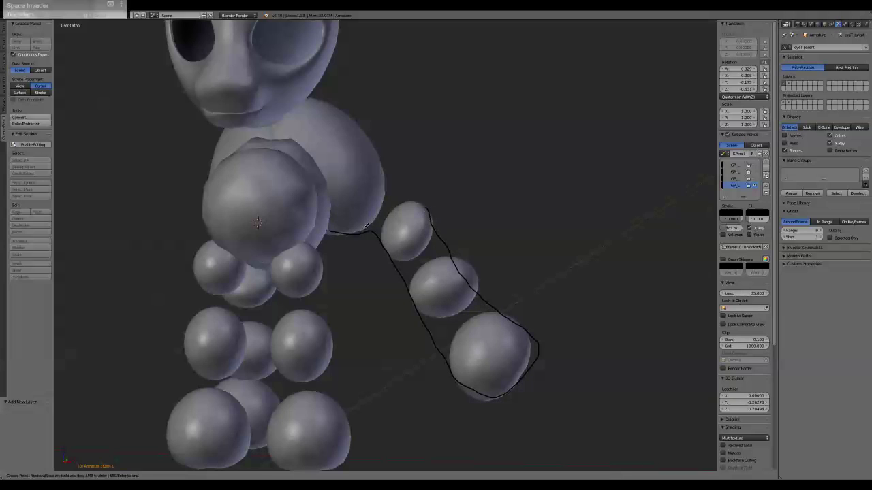
pyautogui.moveTo(366, 232)
pyautogui.mouseDown()
pyautogui.moveTo(394, 227)
pyautogui.moveTo(405, 206)
pyautogui.mouseUp()
pyautogui.moveTo(362, 131)
pyautogui.mouseDown()
pyautogui.moveTo(408, 217)
pyautogui.moveTo(318, 133)
pyautogui.mouseUp()
pyautogui.hotkey('ctrl', 'z')
pyautogui.hotkey('ctrl', 'z')
pyautogui.moveTo(399, 220); pyautogui.dragTo(322, 111)
pyautogui.moveTo(406, 213)
pyautogui.mouseDown()
pyautogui.moveTo(419, 202)
pyautogui.moveTo(429, 209)
pyautogui.moveTo(469, 286)
pyautogui.mouseUp()
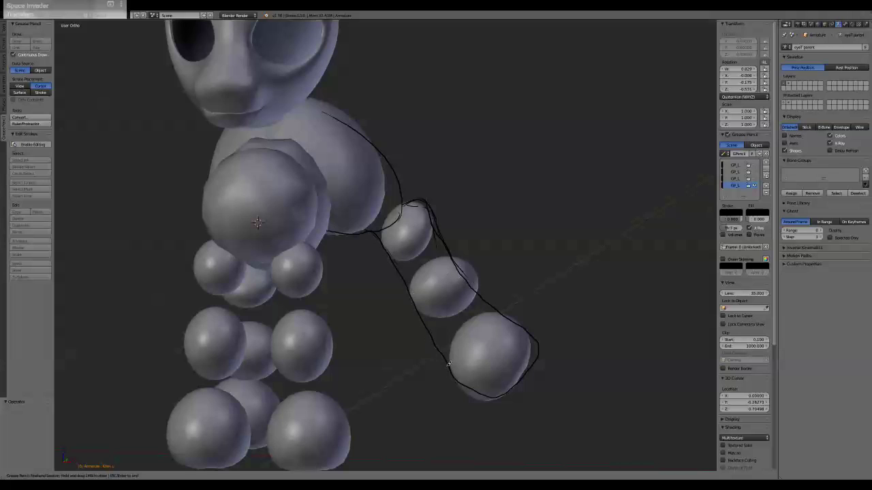
# Reinforce the front-view outline with extra strokes around the hoof and down the leg's outer edge.
pyautogui.moveTo(449, 365); pyautogui.dragTo(528, 332)
pyautogui.moveTo(431, 213); pyautogui.dragTo(457, 273)
pyautogui.moveTo(441, 238); pyautogui.dragTo(485, 289)
pyautogui.moveTo(433, 258)
pyautogui.keyDown('shift'); pyautogui.mouseDown(button='middle')
pyautogui.moveTo(486, 250)
pyautogui.moveTo(466, 288)
pyautogui.moveTo(438, 253)
pyautogui.mouseUp(button='middle'); pyautogui.keyUp('shift')
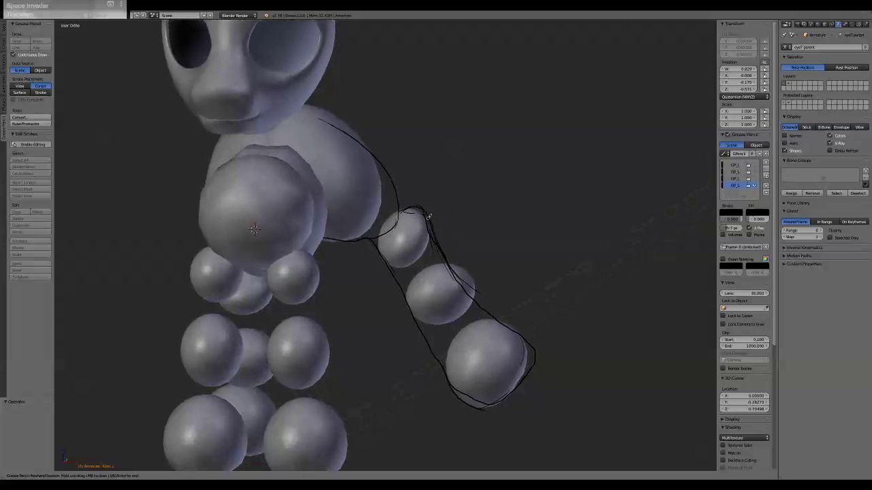
pyautogui.moveTo(428, 216); pyautogui.dragTo(506, 297)
pyautogui.hotkey('ctrl', 'z')
pyautogui.moveTo(430, 216); pyautogui.dragTo(482, 294)
pyautogui.hotkey('ctrl', 'z')
pyautogui.moveTo(425, 213); pyautogui.dragTo(478, 305)
pyautogui.moveTo(446, 247); pyautogui.dragTo(532, 350)
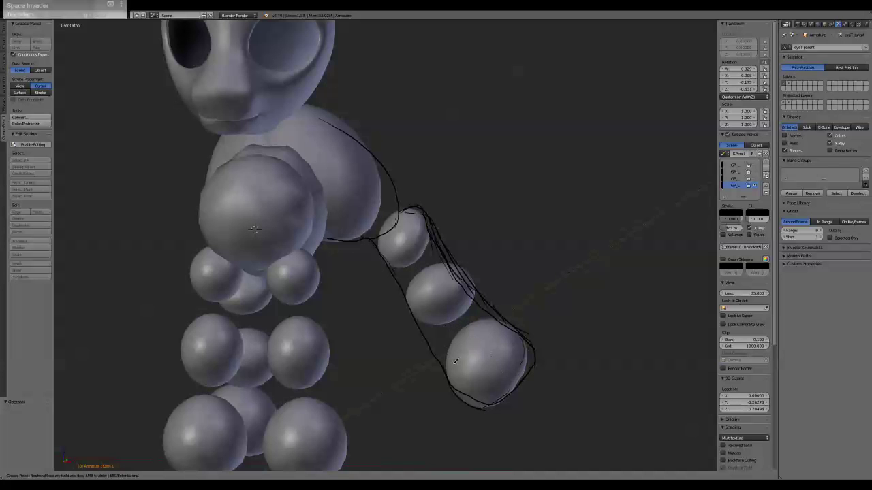
# Finish drawing and hide the Grease Pencil layer with the front-view leg outline.
pyautogui.moveTo(403, 243)
pyautogui.keyDown('shift'); pyautogui.mouseDown(button='middle')
pyautogui.moveTo(450, 284)
pyautogui.moveTo(392, 266)
pyautogui.moveTo(441, 270)
pyautogui.moveTo(434, 288)
pyautogui.moveTo(395, 267)
pyautogui.moveTo(396, 258)
pyautogui.moveTo(447, 279)
pyautogui.moveTo(425, 291)
pyautogui.moveTo(470, 287)
pyautogui.mouseUp(button='middle'); pyautogui.keyUp('shift')
pyautogui.press('Escape')
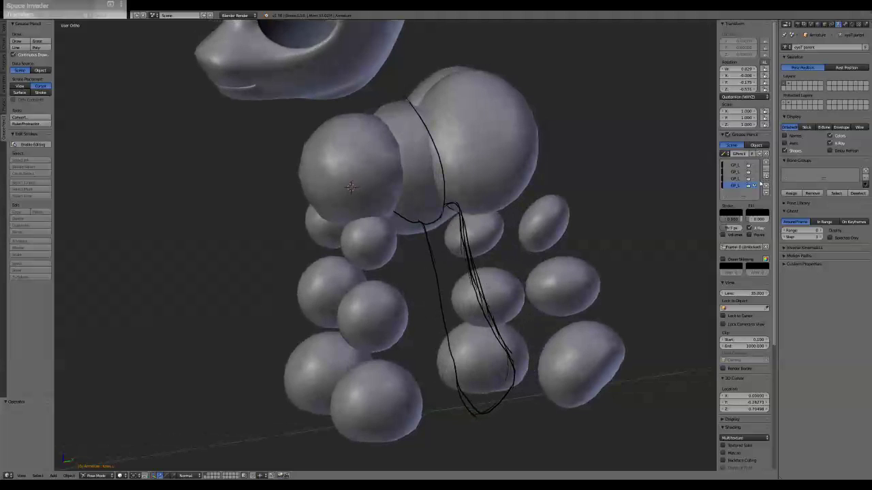
pyautogui.click(753, 186)
pyautogui.moveTo(464, 242); pyautogui.dragTo(394, 270, button='middle')
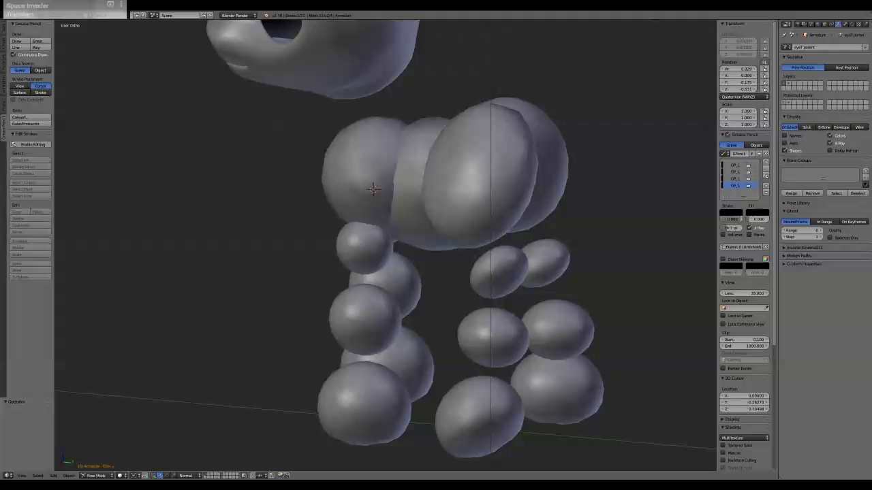
# Add a fifth Grease Pencil layer and start freehand drawing over the pony's head in a three-quarter view.
pyautogui.moveTo(293, 225); pyautogui.dragTo(361, 211, button='middle')
pyautogui.keyDown('shift'); pyautogui.moveTo(361, 211); pyautogui.dragTo(406, 319, button='middle'); pyautogui.keyUp('shift')
pyautogui.scroll(-2, 419, 279)
pyautogui.moveTo(418, 278); pyautogui.dragTo(371, 303, button='middle')
pyautogui.keyDown('shift'); pyautogui.moveTo(371, 304); pyautogui.dragTo(364, 364, button='middle'); pyautogui.keyUp('shift')
pyautogui.scroll(4, 368, 341)
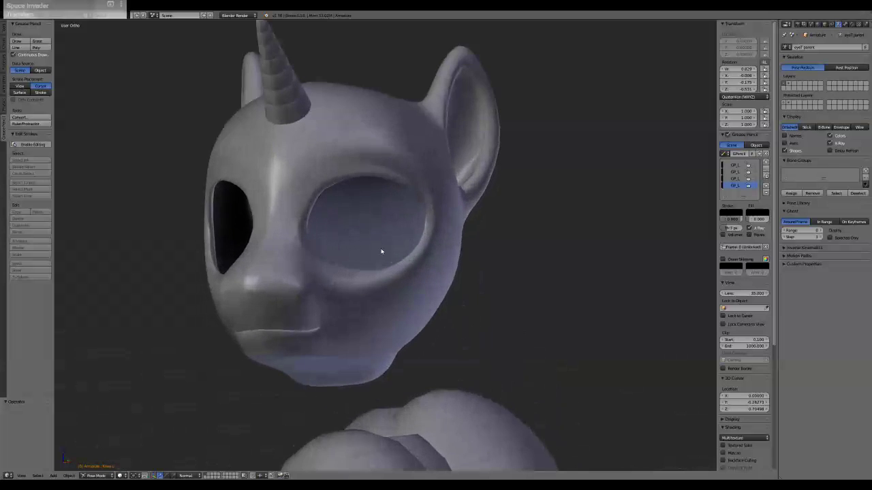
pyautogui.keyDown('shift'); pyautogui.moveTo(381, 251); pyautogui.dragTo(404, 298, button='middle'); pyautogui.keyUp('shift')
pyautogui.click(17, 42)
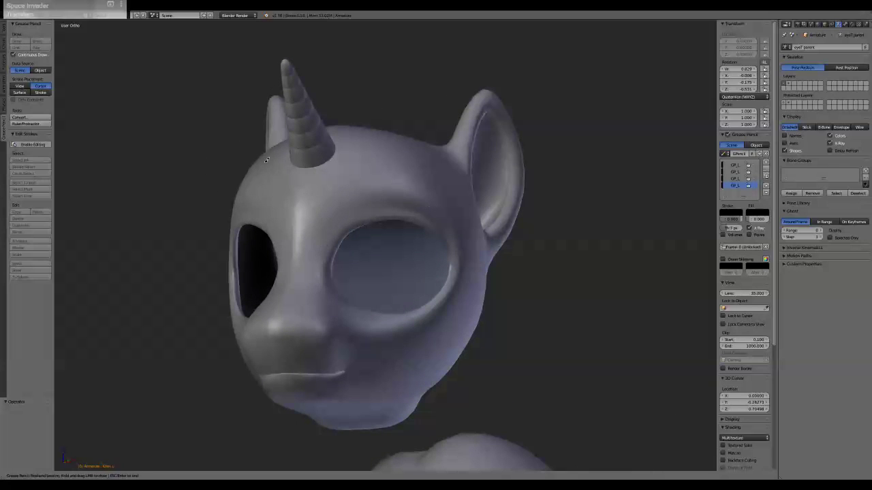
pyautogui.press('Escape')
pyautogui.click(765, 162)
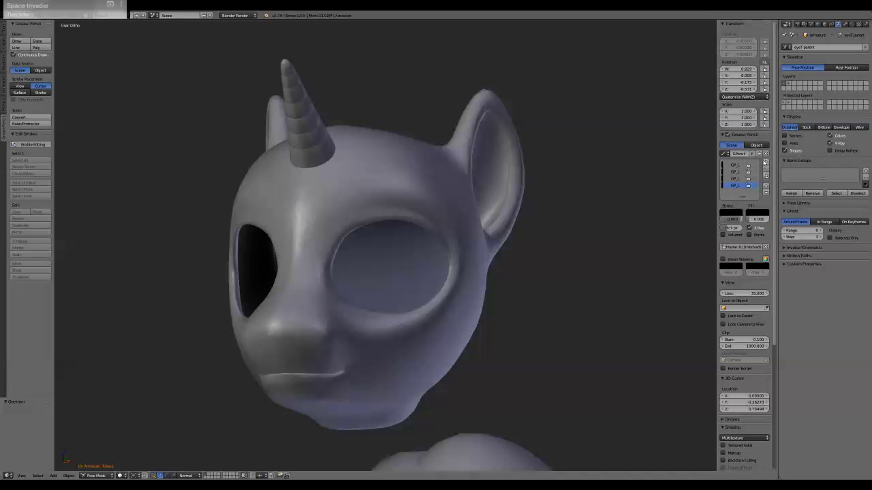
pyautogui.click(16, 43)
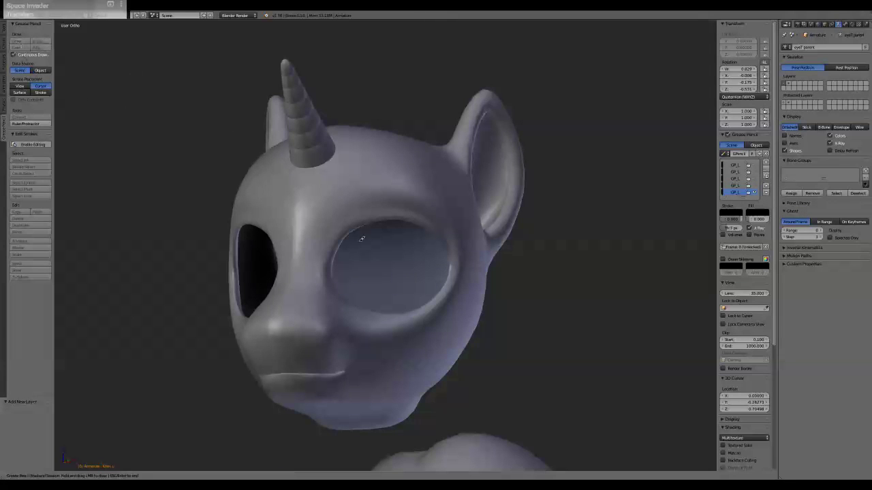
# Sketch slanted eyebrow strokes above both eyes of the pony's head.
pyautogui.moveTo(317, 244); pyautogui.dragTo(447, 193)
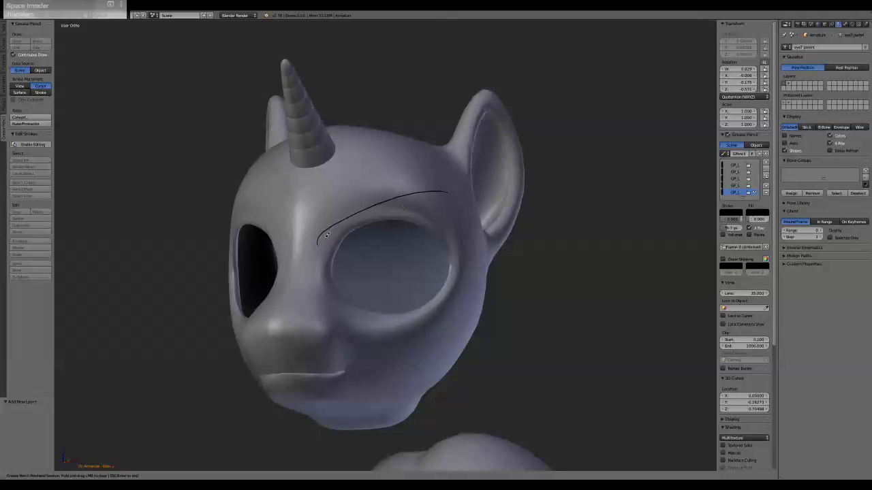
pyautogui.moveTo(325, 236); pyautogui.dragTo(450, 200)
pyautogui.moveTo(316, 246); pyautogui.dragTo(450, 199)
pyautogui.moveTo(279, 235); pyautogui.dragTo(223, 195)
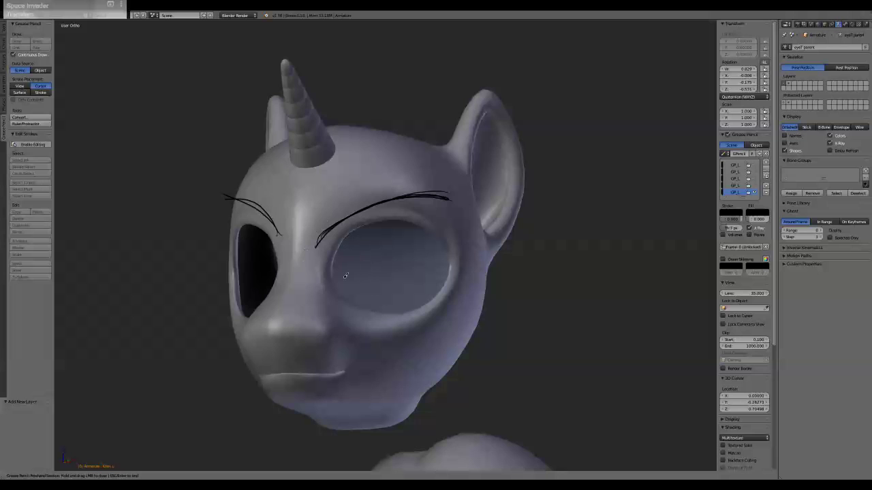
# Sketch a nearly straight lid line across the middle of the near eye, with upper lid and iris arcs above it.
pyautogui.moveTo(321, 254)
pyautogui.mouseDown()
pyautogui.moveTo(433, 257)
pyautogui.moveTo(341, 254)
pyautogui.moveTo(403, 257)
pyautogui.mouseUp()
pyautogui.moveTo(323, 253); pyautogui.dragTo(441, 232)
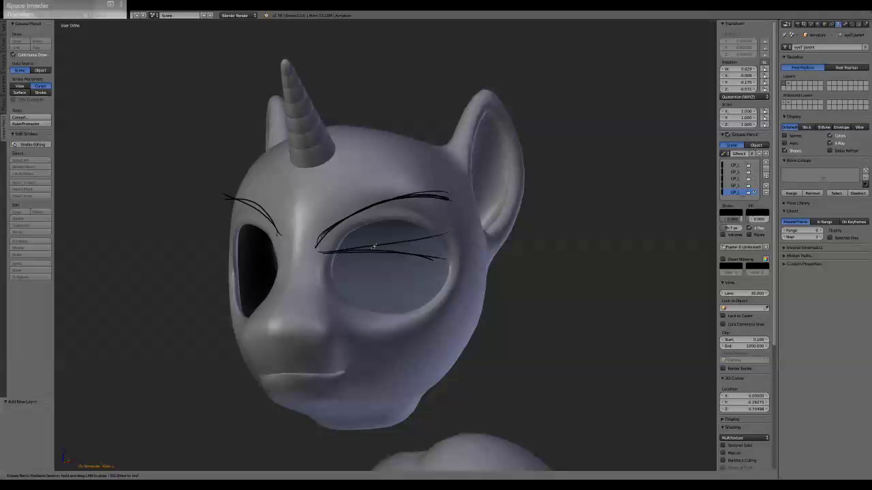
pyautogui.hotkey('ctrl', 'z')
pyautogui.moveTo(334, 249); pyautogui.dragTo(411, 253)
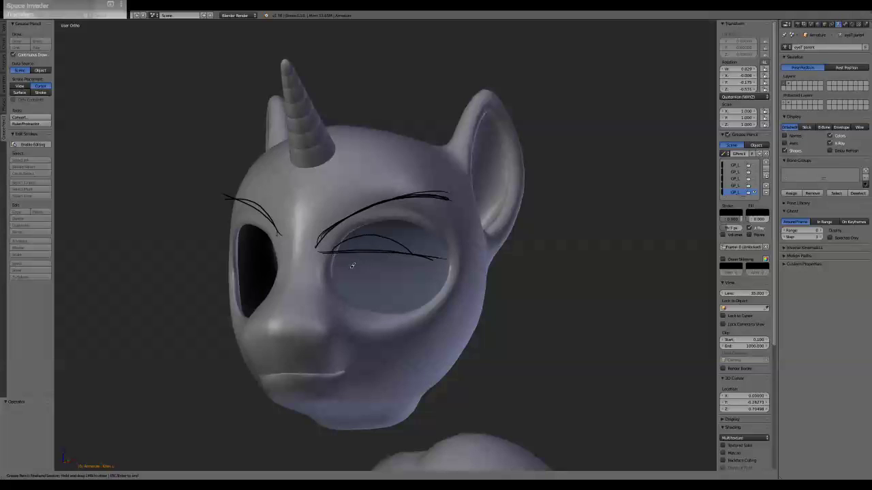
pyautogui.hotkey('ctrl', 'z')
pyautogui.moveTo(335, 255); pyautogui.dragTo(447, 246)
pyautogui.moveTo(335, 254); pyautogui.dragTo(457, 249)
pyautogui.moveTo(354, 251)
pyautogui.mouseDown()
pyautogui.moveTo(407, 252)
pyautogui.moveTo(403, 230)
pyautogui.moveTo(371, 239)
pyautogui.mouseUp()
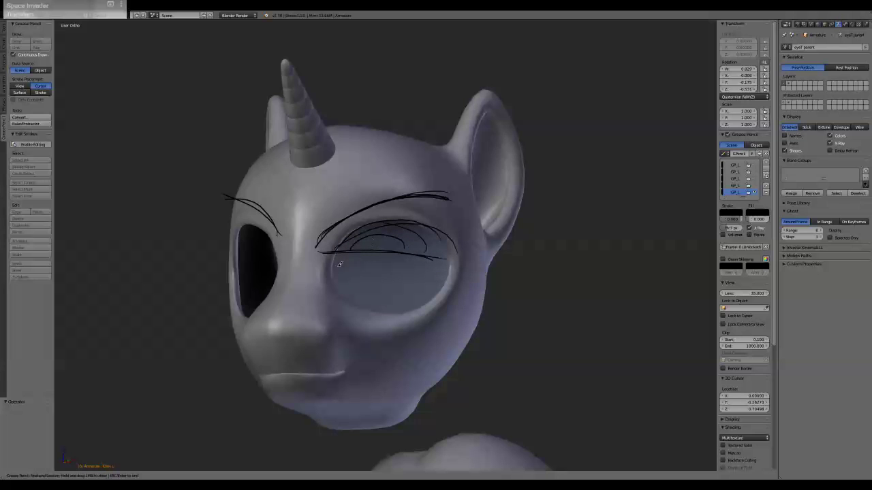
# Reinforce the near eye's brow, lid and iris lines with extra strokes, and finish drawing.
pyautogui.moveTo(431, 290); pyautogui.dragTo(331, 262, button='right')
pyautogui.moveTo(312, 261); pyautogui.dragTo(461, 261)
pyautogui.moveTo(310, 243)
pyautogui.mouseDown()
pyautogui.moveTo(442, 197)
pyautogui.moveTo(383, 206)
pyautogui.mouseUp()
pyautogui.moveTo(328, 222)
pyautogui.mouseDown()
pyautogui.moveTo(429, 195)
pyautogui.moveTo(401, 197)
pyautogui.moveTo(424, 190)
pyautogui.mouseUp()
pyautogui.moveTo(375, 202); pyautogui.dragTo(432, 198)
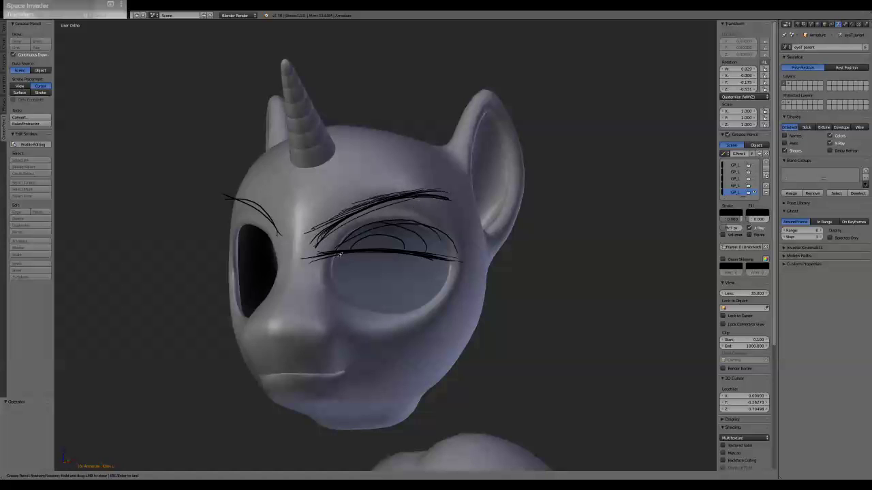
pyautogui.moveTo(335, 255)
pyautogui.mouseDown()
pyautogui.moveTo(391, 225)
pyautogui.moveTo(431, 223)
pyautogui.mouseUp()
pyautogui.moveTo(456, 260); pyautogui.dragTo(432, 230)
pyautogui.moveTo(353, 252); pyautogui.dragTo(418, 255)
pyautogui.press('Escape')
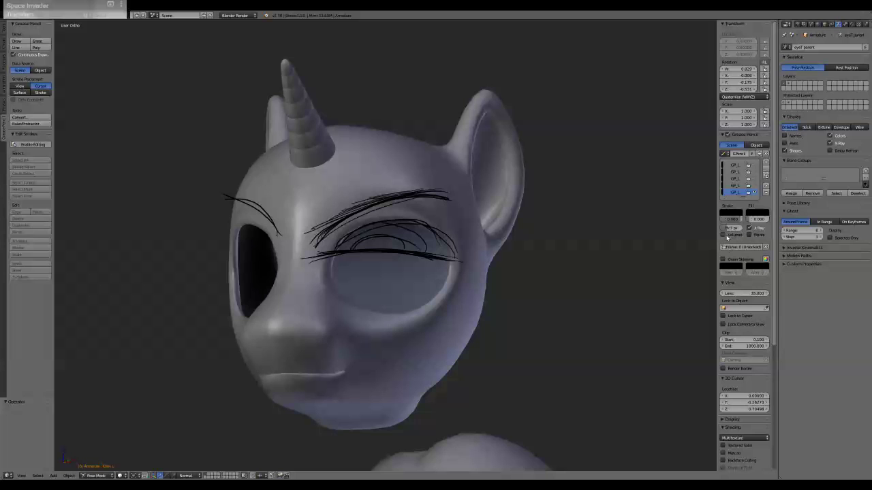
# Thicken the strokes of the face sketch, view them on the head, and hide their Grease Pencil layer.
pyautogui.click(726, 235)
pyautogui.click(727, 235)
pyautogui.moveTo(736, 231); pyautogui.dragTo(758, 220)
pyautogui.moveTo(473, 232)
pyautogui.mouseDown(button='middle')
pyautogui.moveTo(530, 239)
pyautogui.moveTo(464, 235)
pyautogui.mouseUp(button='middle')
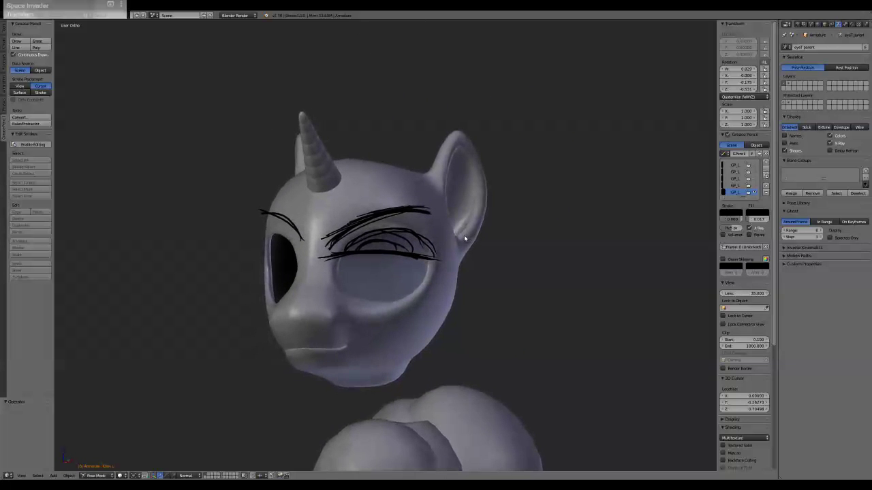
pyautogui.click(755, 193)
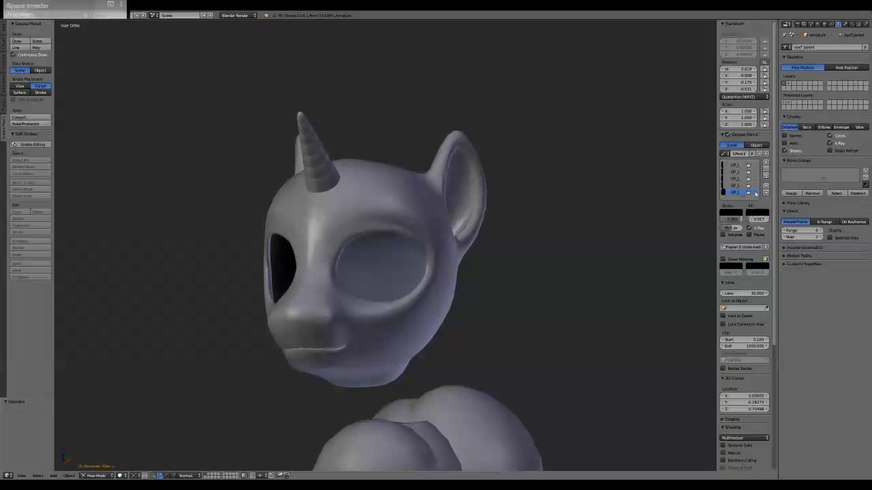
# Remove all five Grease Pencil layers from the scene.
pyautogui.click(765, 170)
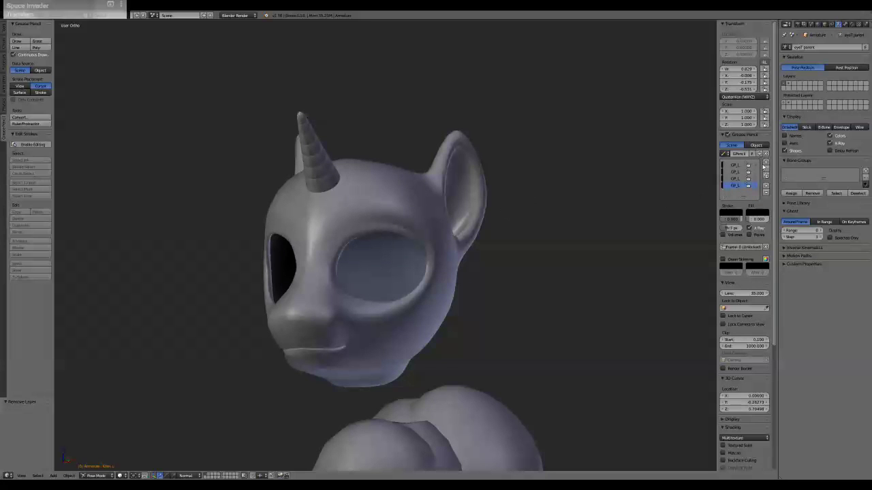
pyautogui.click(765, 170)
pyautogui.click(766, 169)
pyautogui.click(766, 169)
pyautogui.click(765, 170)
# Clear the rotation and location of all armature bones, and display the mesh layer together with the rig.
pyautogui.scroll(-4, 443, 293)
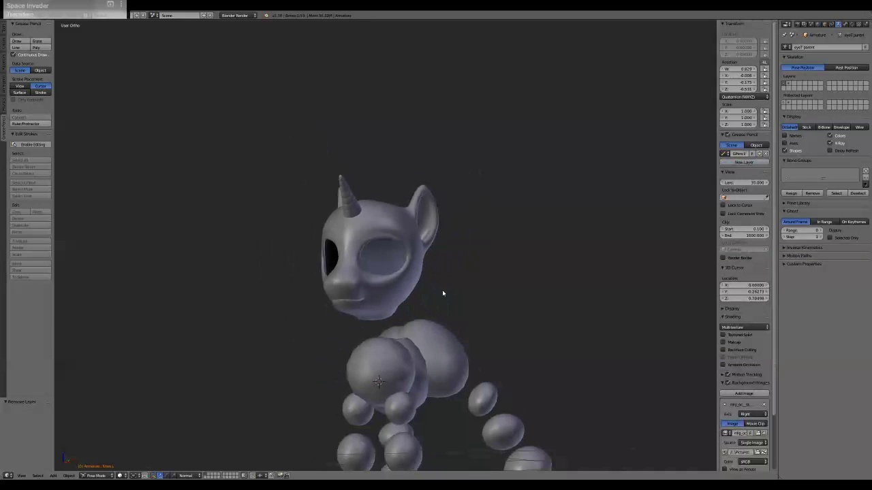
pyautogui.moveTo(442, 293); pyautogui.dragTo(436, 208, button='middle')
pyautogui.press('a')
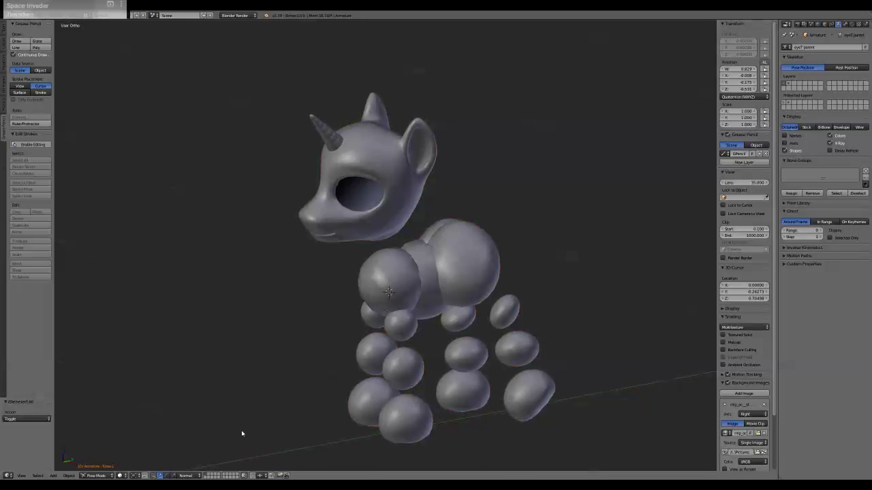
pyautogui.click(209, 475)
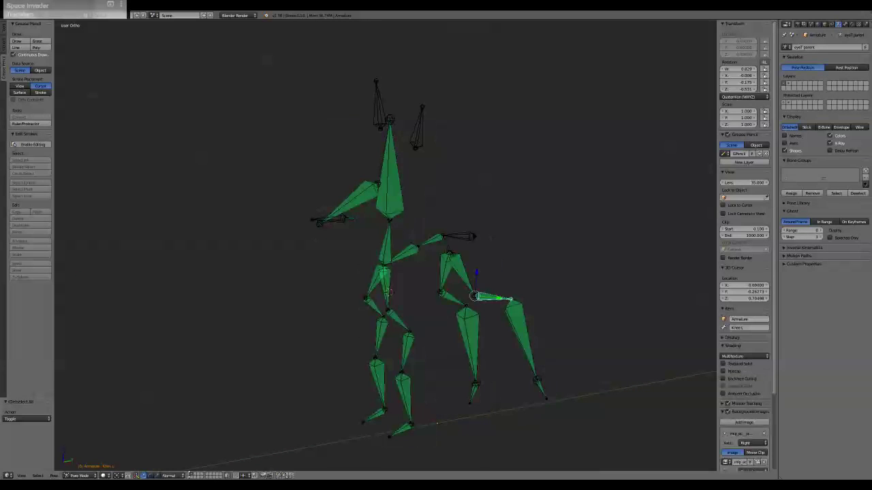
pyautogui.press('a')
pyautogui.press('a')
pyautogui.hotkey('alt', 'r')
pyautogui.hotkey('alt', 'g')
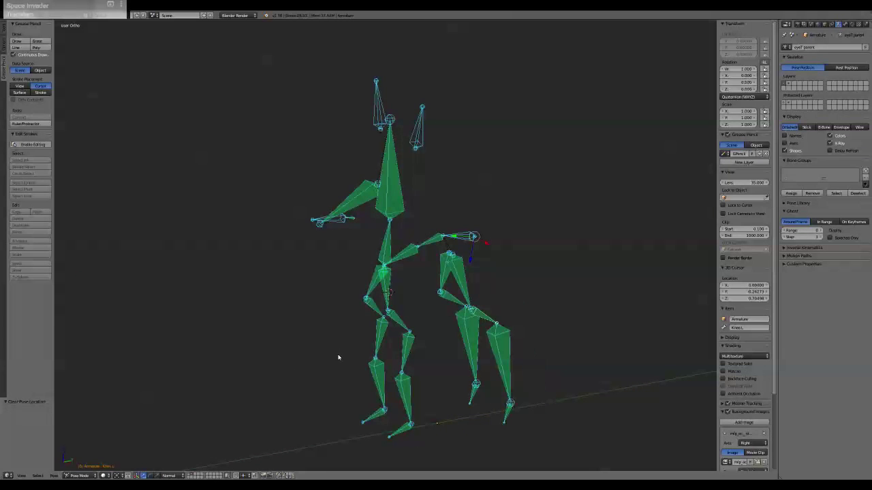
pyautogui.keyDown('shift'); pyautogui.click(192, 475); pyautogui.keyUp('shift')
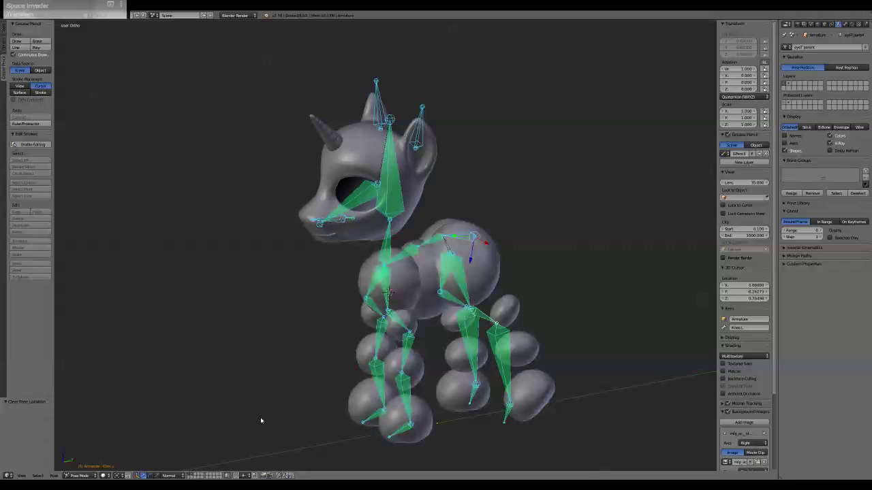
# Try scaling the Back2 bone in the right side view.
pyautogui.rightClick(415, 253)
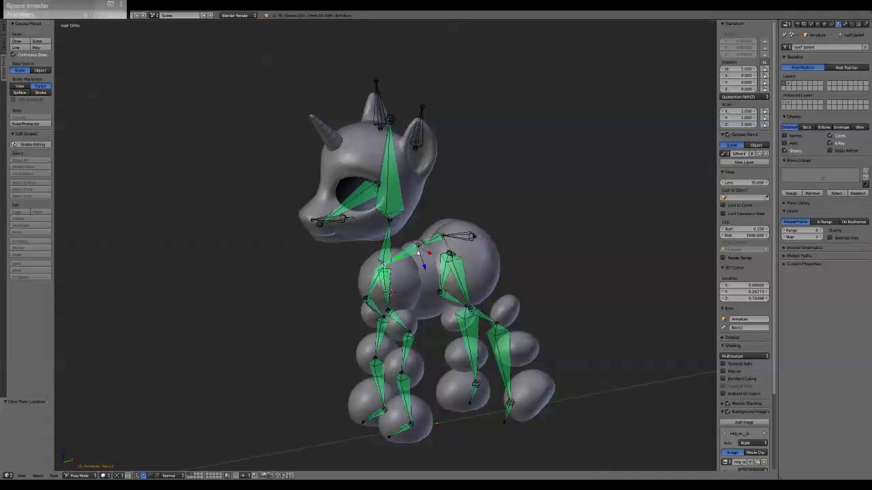
pyautogui.press('KP_3')
pyautogui.press('s')
pyautogui.rightClick(474, 270)
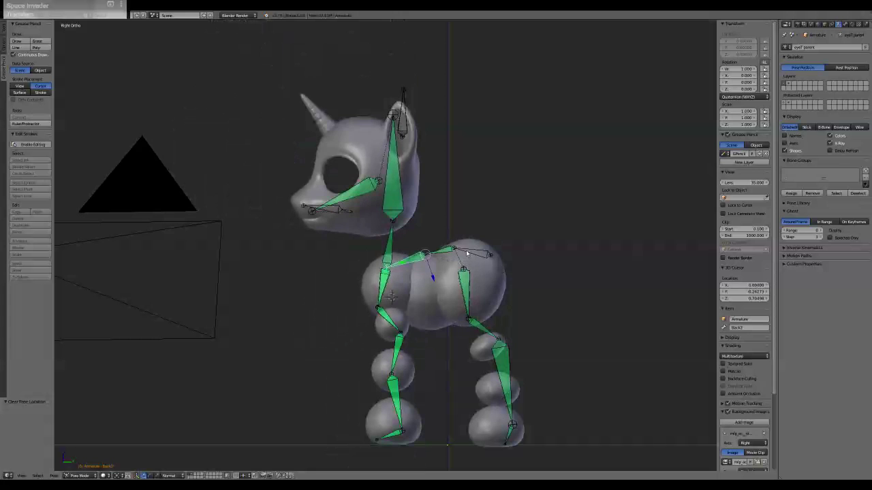
# Try scaling the near hind leg's hip bone from the side and from an angled view.
pyautogui.rightClick(467, 252)
pyautogui.rightClick(465, 269)
pyautogui.press('s')
pyautogui.rightClick(469, 273)
pyautogui.moveTo(467, 272); pyautogui.dragTo(521, 283, button='middle')
pyautogui.press('s')
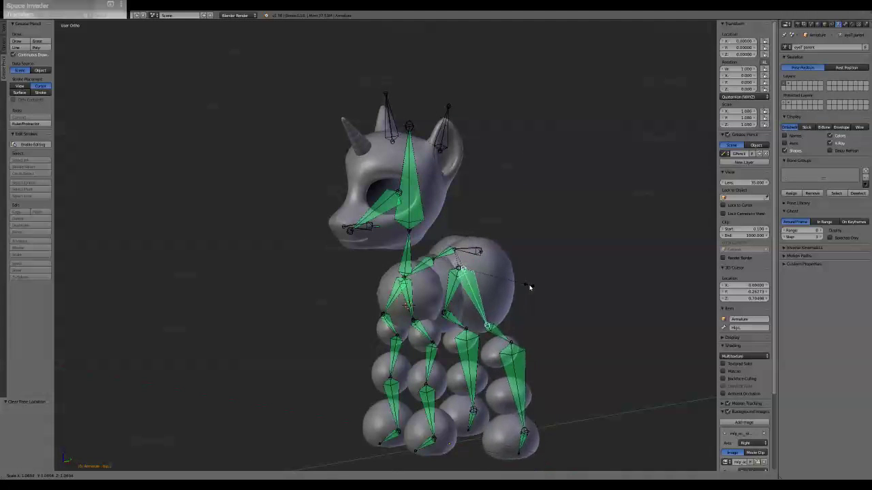
pyautogui.rightClick(536, 288)
pyautogui.press('s')
pyautogui.rightClick(539, 296)
pyautogui.moveTo(556, 294); pyautogui.dragTo(512, 292, button='middle')
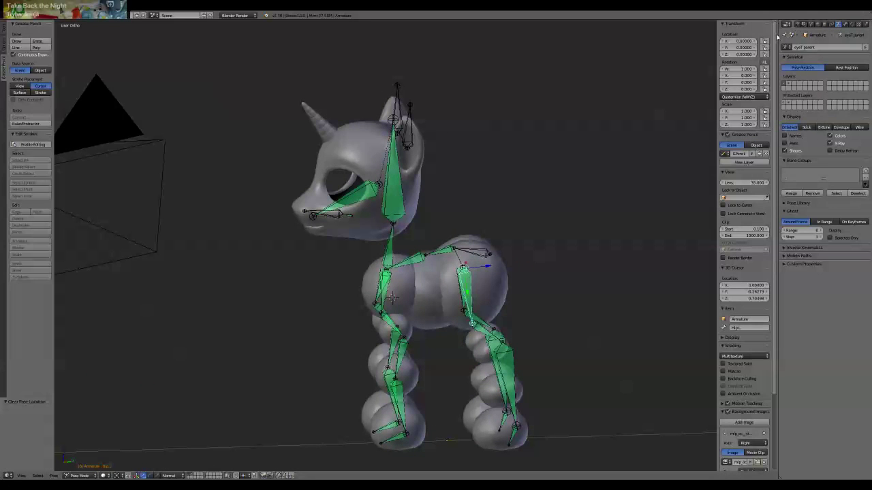
# Widen the properties editor, select the pony's body mesh, and test the values of its last two shape keys.
pyautogui.moveTo(776, 32); pyautogui.dragTo(739, 32)
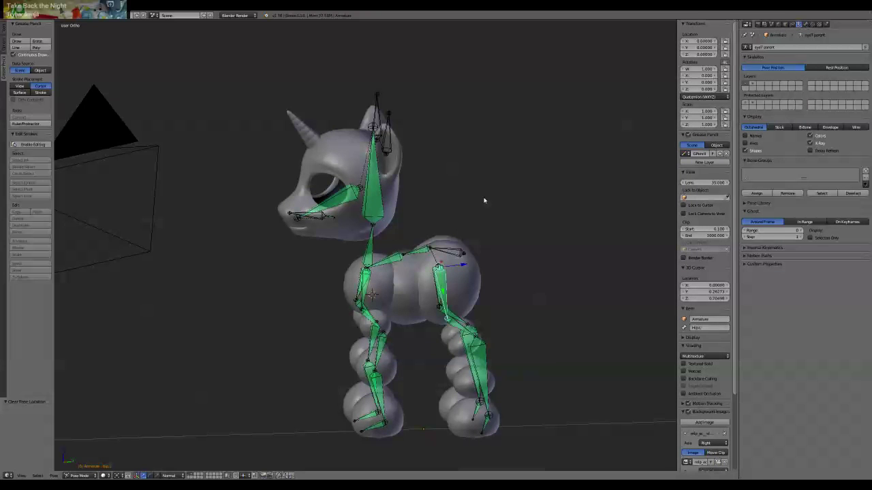
pyautogui.rightClick(455, 269)
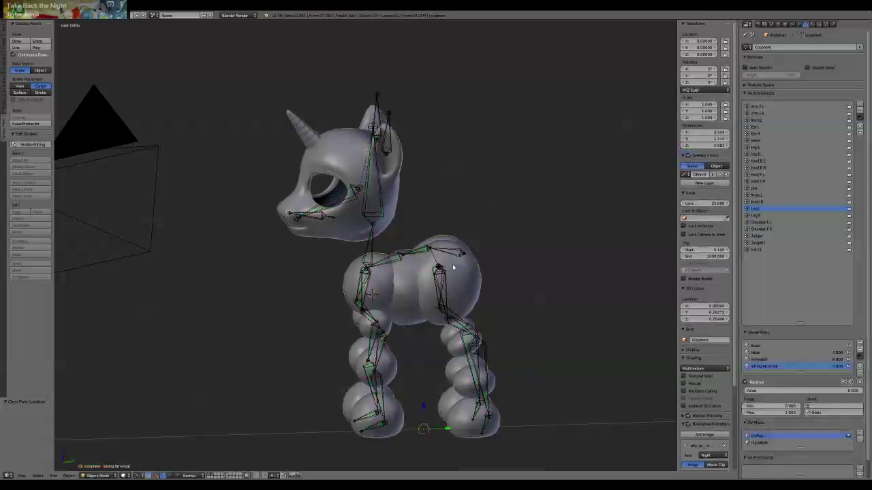
pyautogui.click(760, 359)
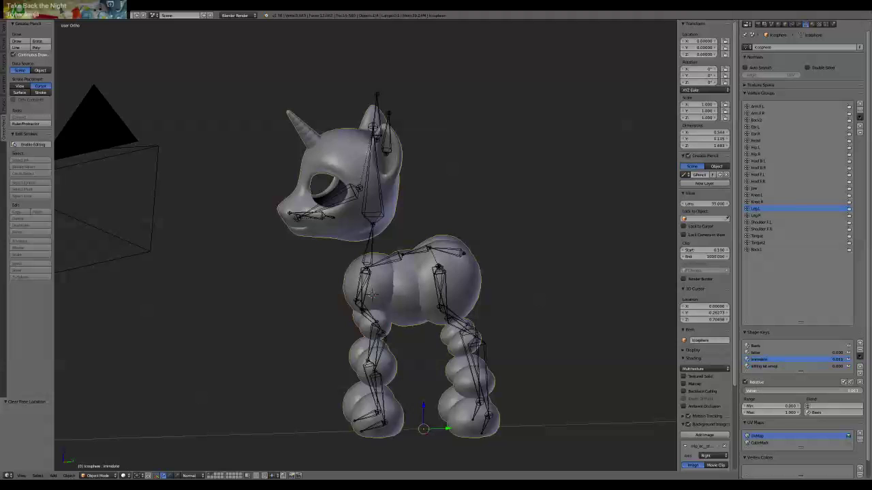
pyautogui.click(767, 368)
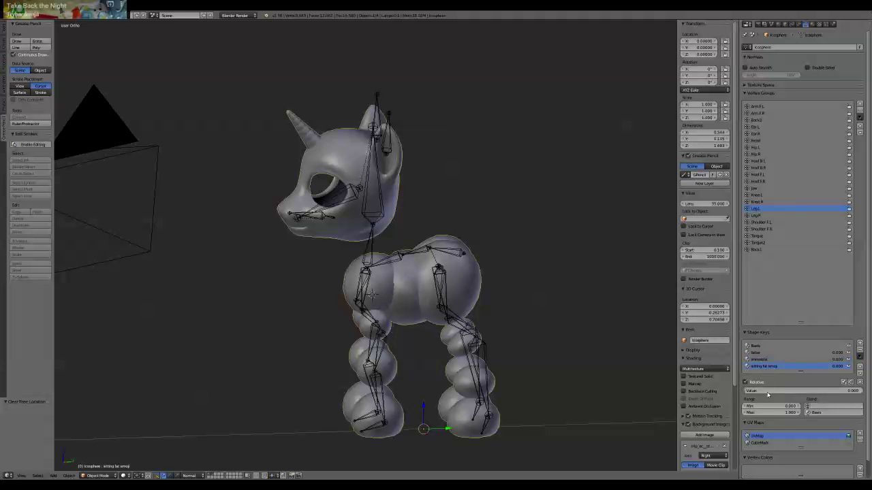
pyautogui.moveTo(778, 391); pyautogui.dragTo(827, 393)
# Raise the body's second shape key to 0.681 and combine it with a higher value of the last shape key.
pyautogui.click(761, 353)
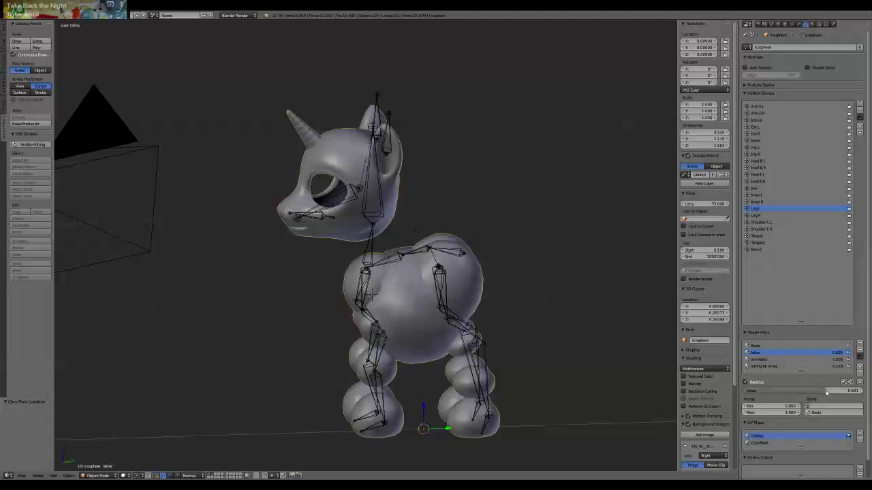
pyautogui.click(760, 366)
pyautogui.moveTo(769, 391); pyautogui.dragTo(828, 391)
# Test the third shape key, and lower the values of the last and second shape keys again.
pyautogui.click(760, 360)
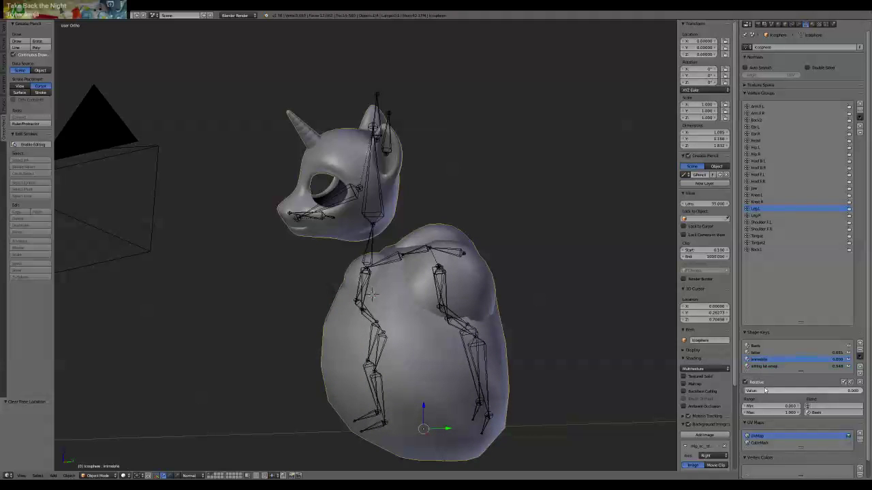
pyautogui.moveTo(758, 391)
pyautogui.mouseDown()
pyautogui.moveTo(862, 391)
pyautogui.moveTo(745, 391)
pyautogui.mouseUp()
pyautogui.click(769, 367)
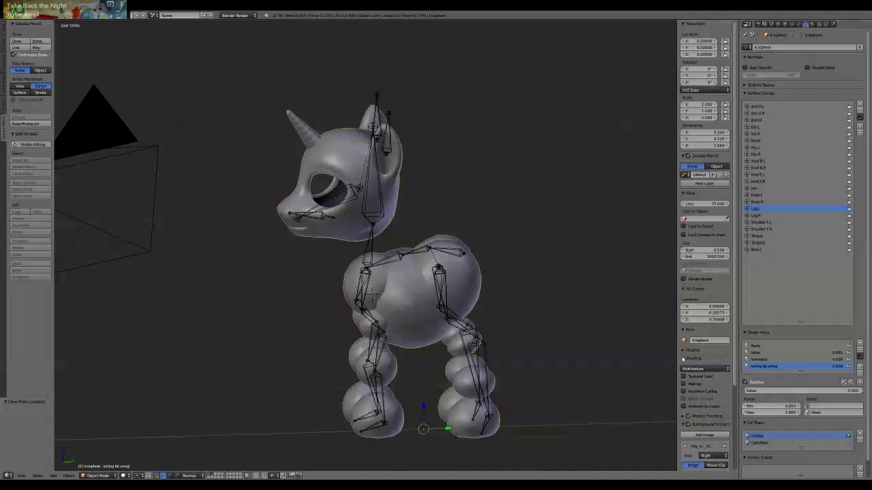
pyautogui.click(755, 352)
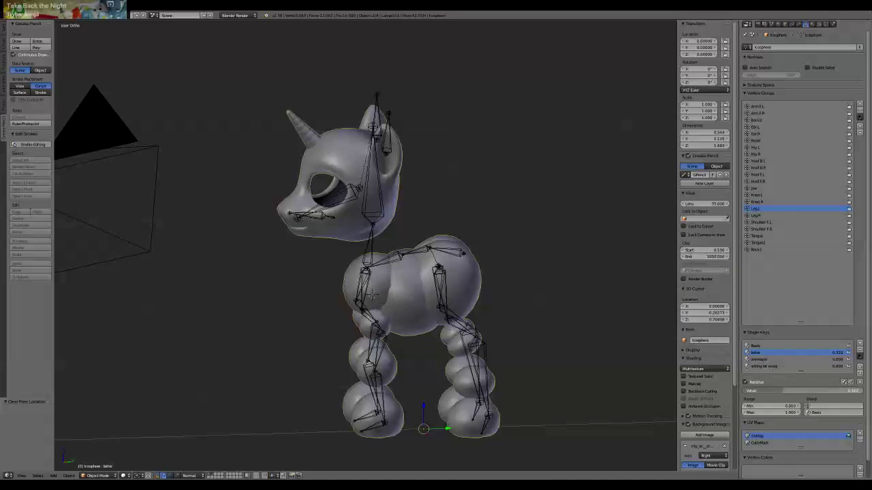